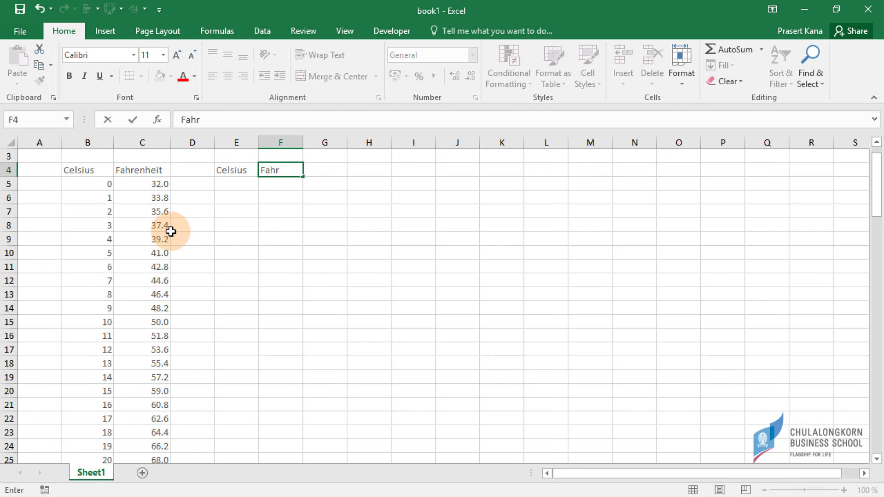
Complete the Fahrenheit header in F4 and enter 0 as the first Celsius value in E5.
key("Return")
key("Left")
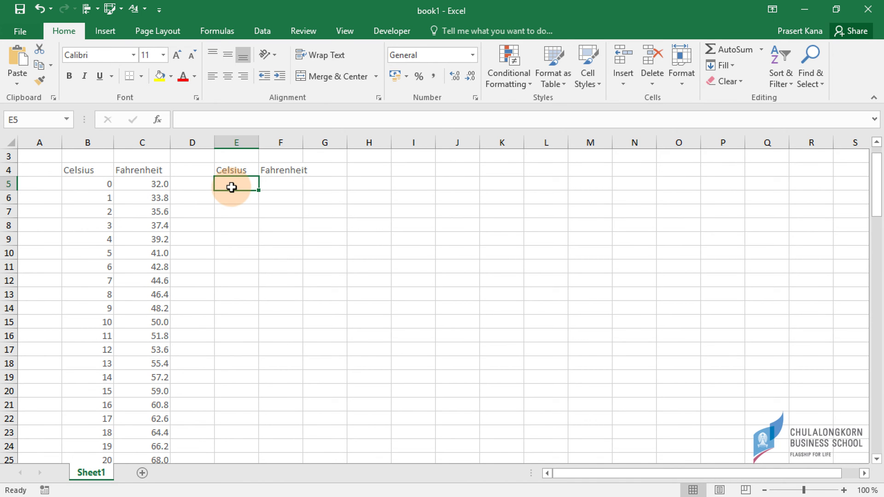
type("0")
key("Return")
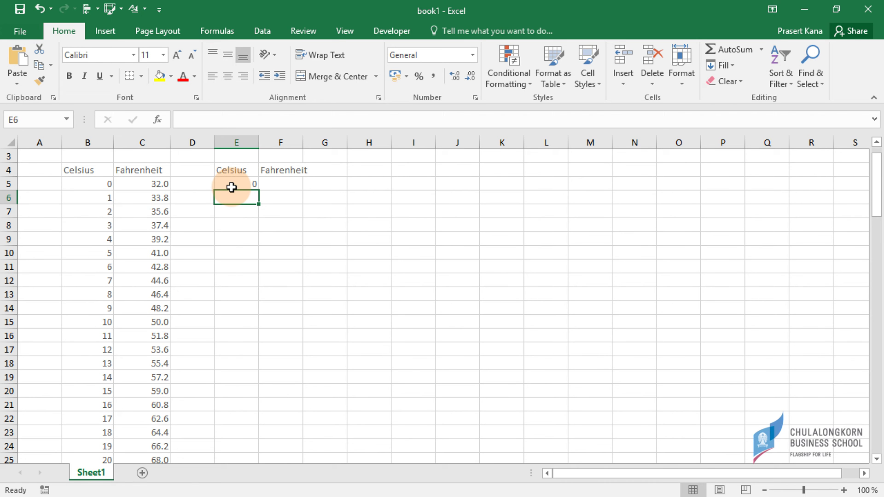
Enter the formula =E5+1 in cell E6 to increment the Celsius value above it.
type("=")
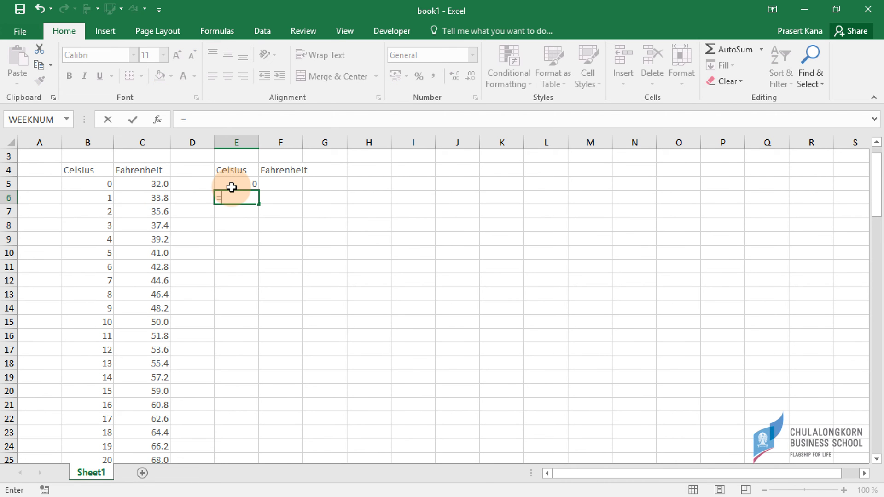
left_click(231, 187)
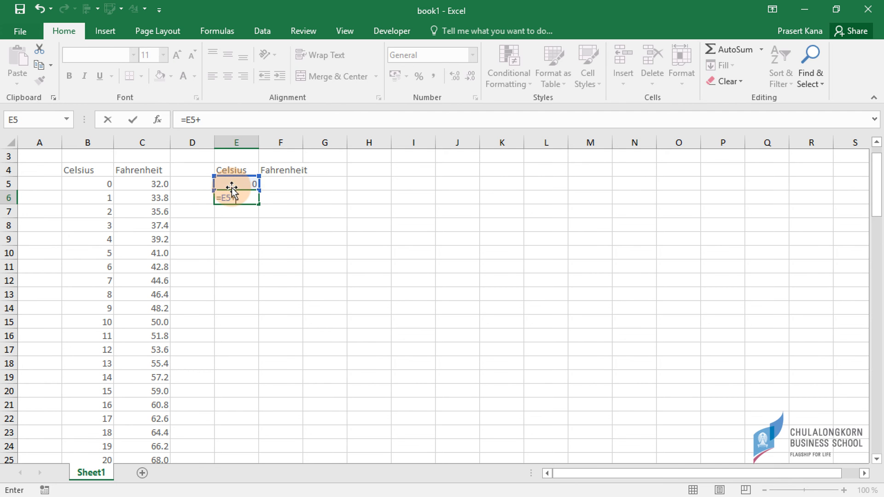
key("Return")
Copy the formula in E6 and paste it into E7.
left_click(242, 197)
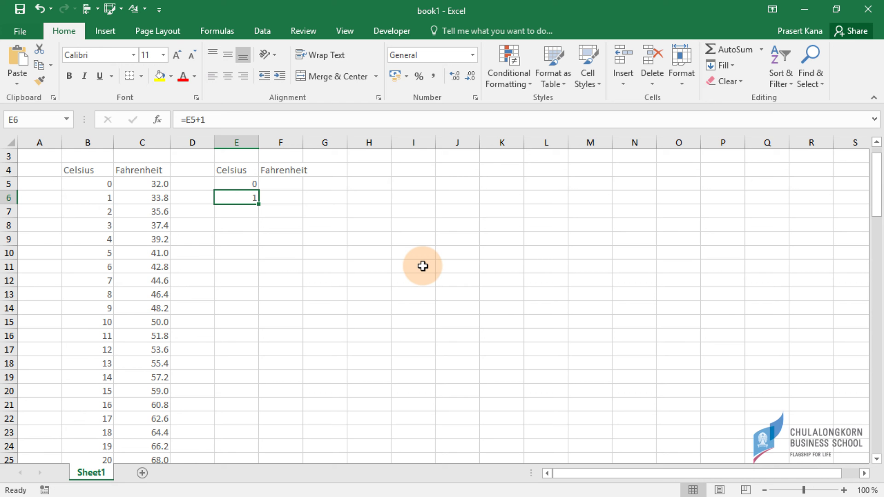
left_click(40, 67)
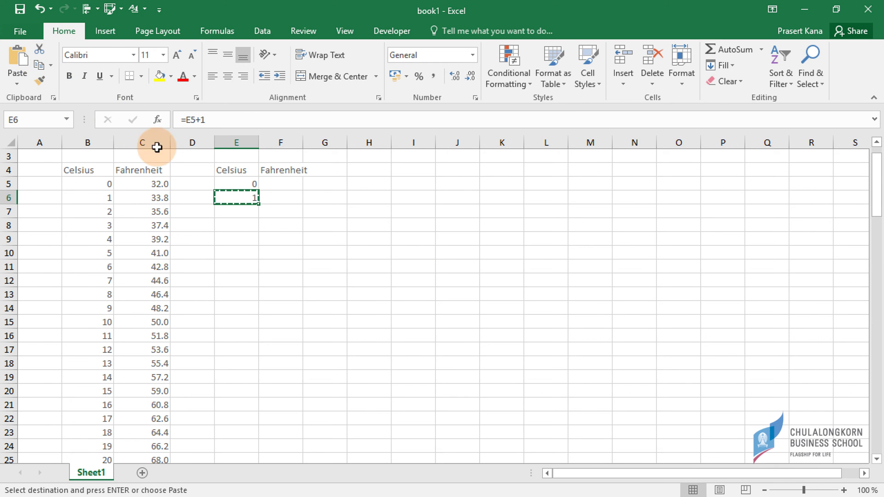
left_click(235, 211)
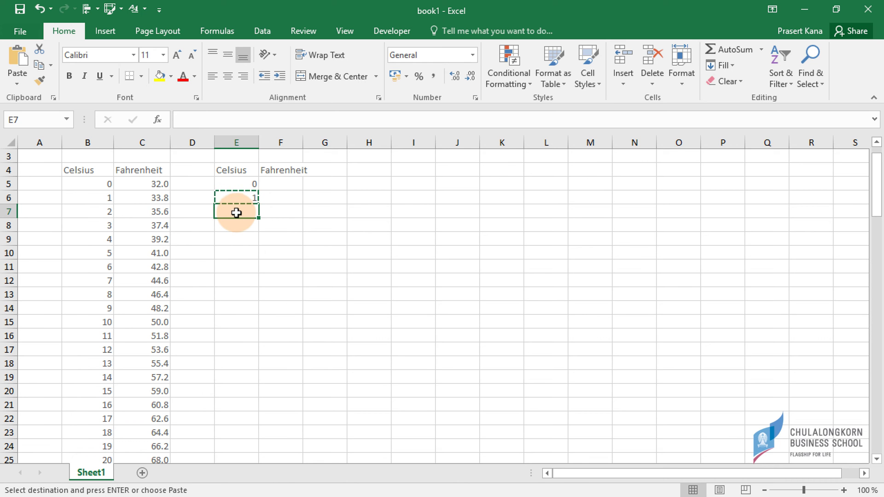
key("Return")
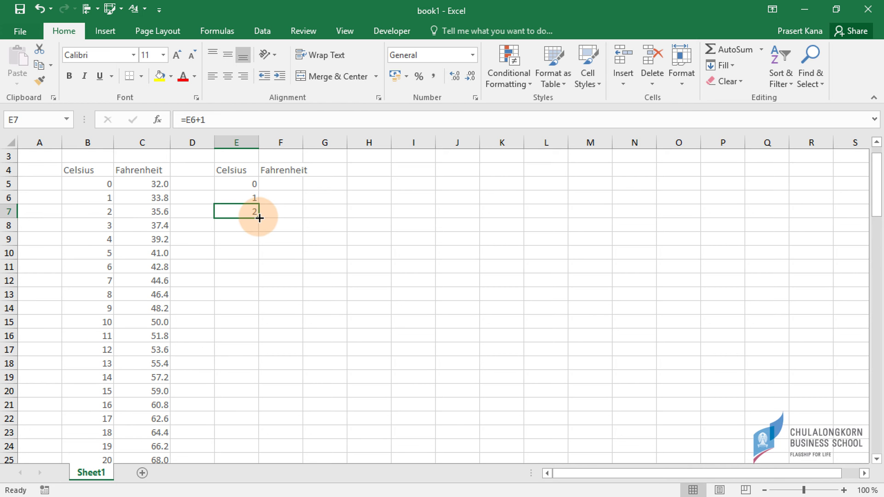
Fill the increment formula from E7 down the second Celsius column through row 35.
left_click_drag(259, 218, 254, 428)
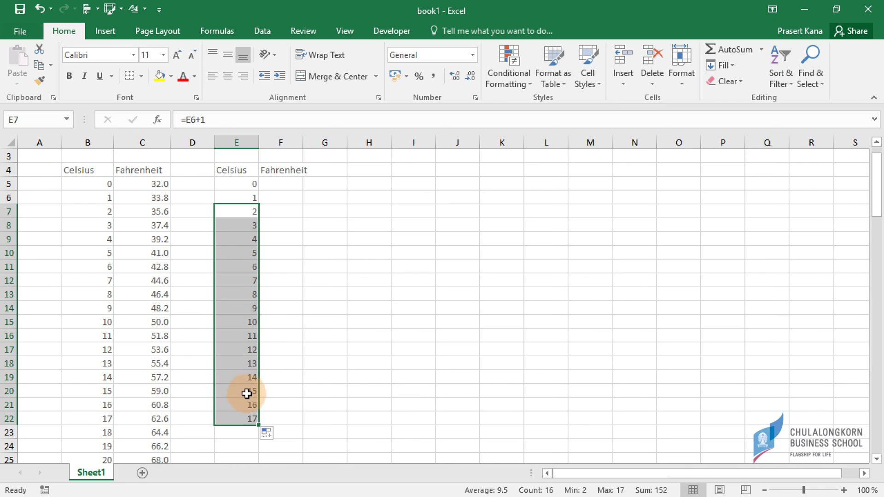
scroll(242, 317, "down", 3)
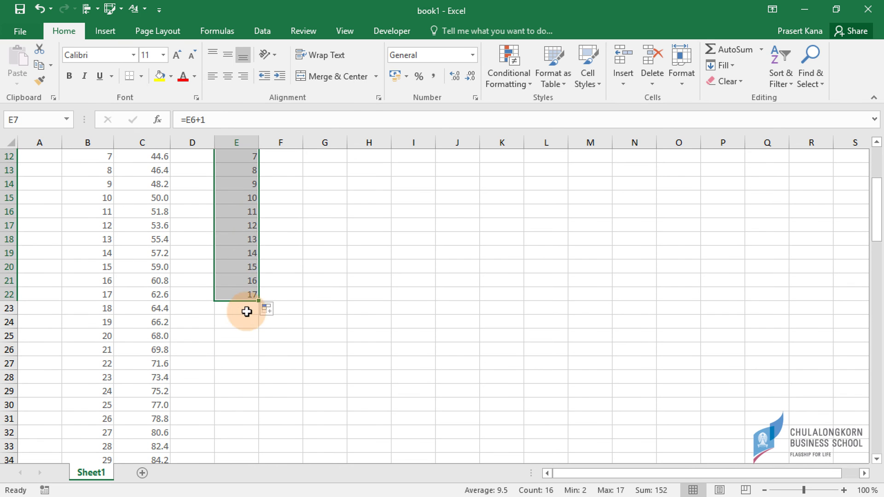
scroll(256, 286, "down", 2)
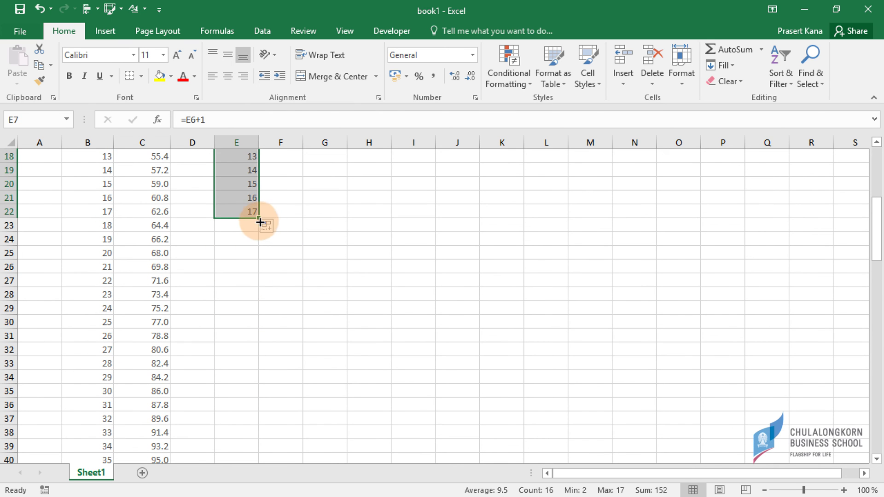
left_click_drag(258, 219, 242, 391)
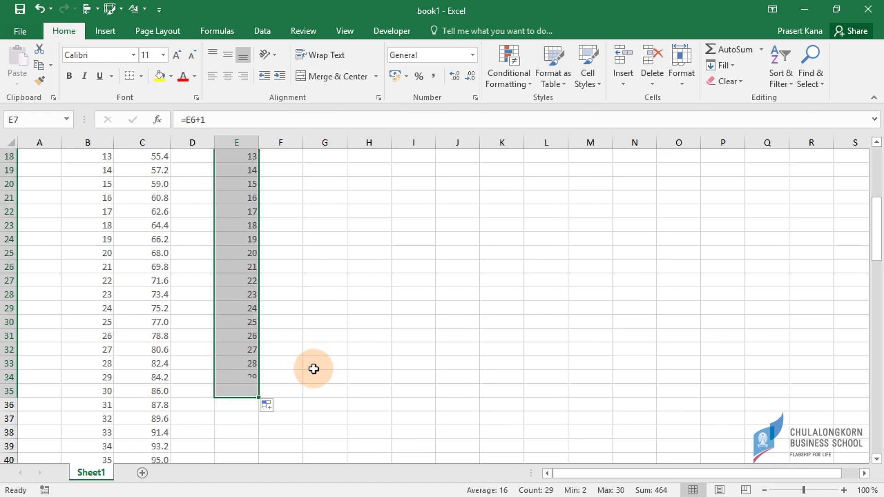
scroll(312, 368, "down", 4)
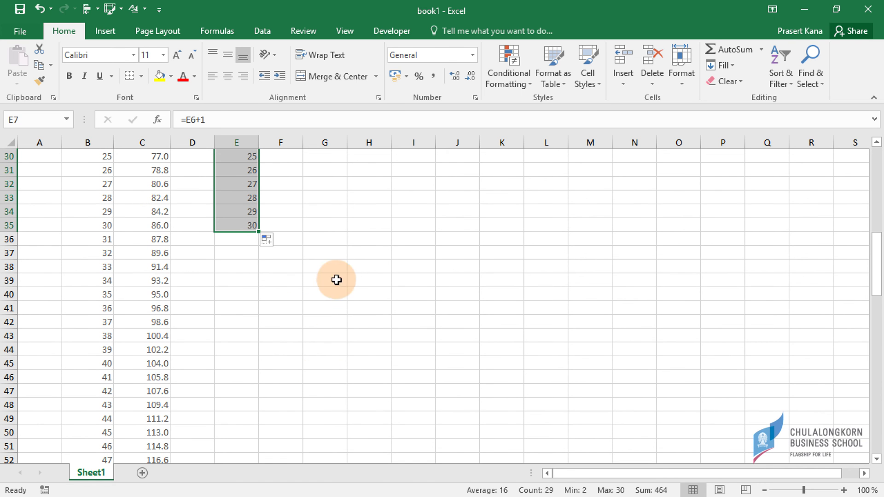
left_click(236, 225)
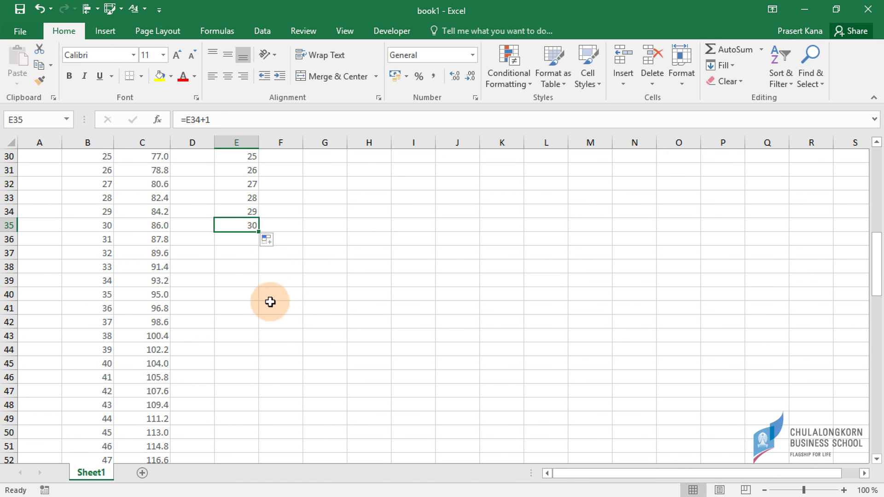
Enter the end marker x in E105, level with the last row of the first temperature table.
scroll(237, 296, "down", 15)
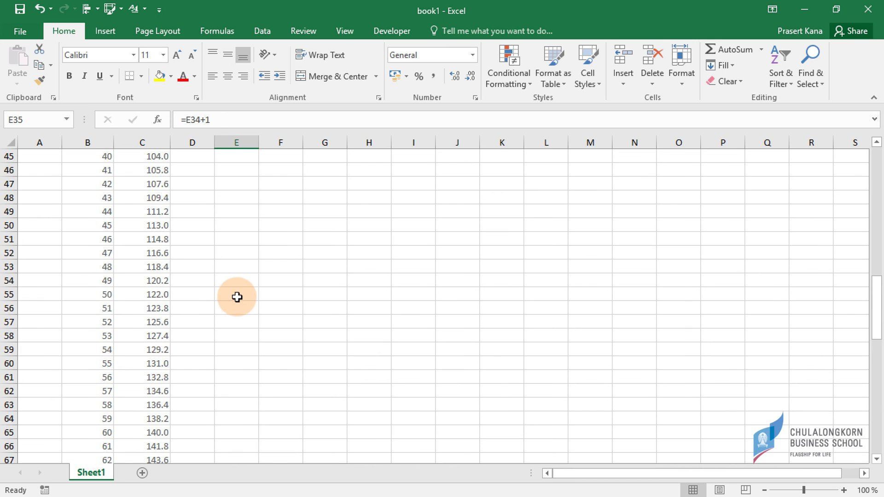
scroll(237, 297, "down", 5)
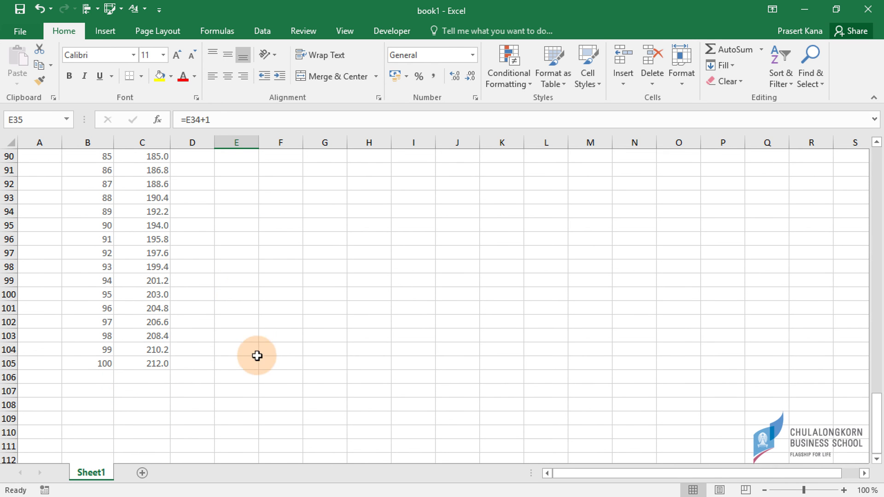
left_click(237, 362)
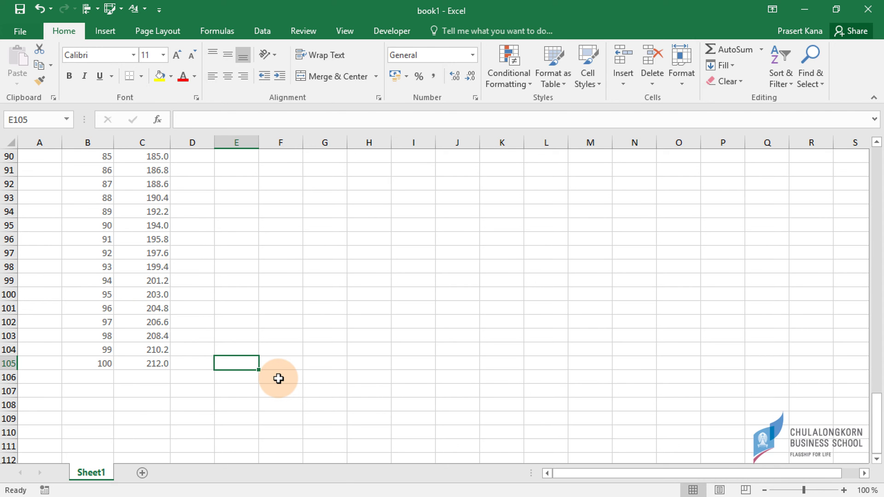
type("x")
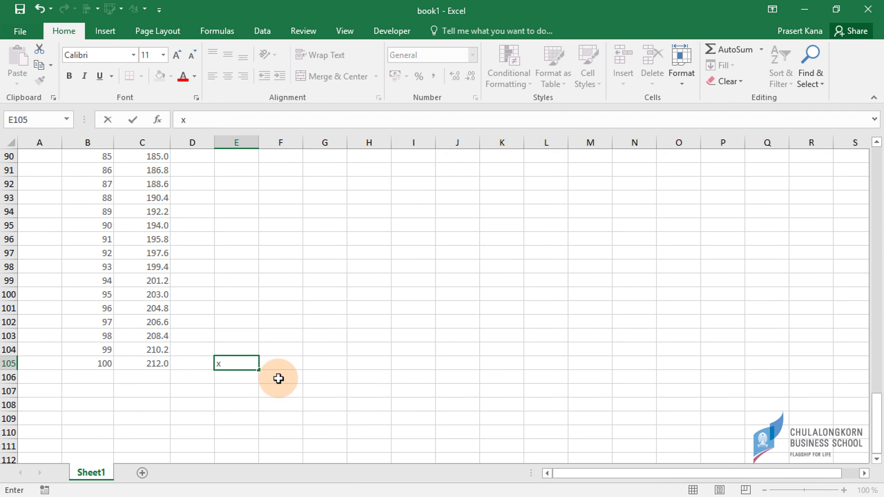
key("Return")
key("Up")
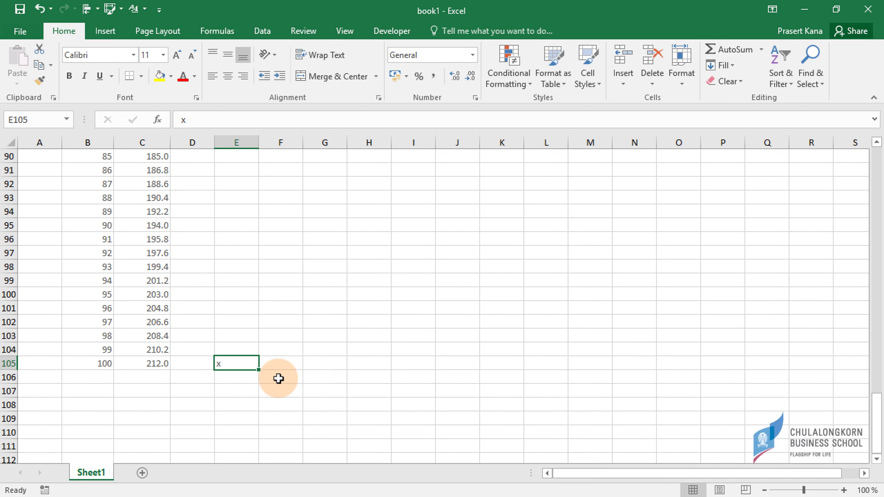
Move from E35 directly to the end marker in E105 and back to E35.
scroll(240, 350, "up", 1)
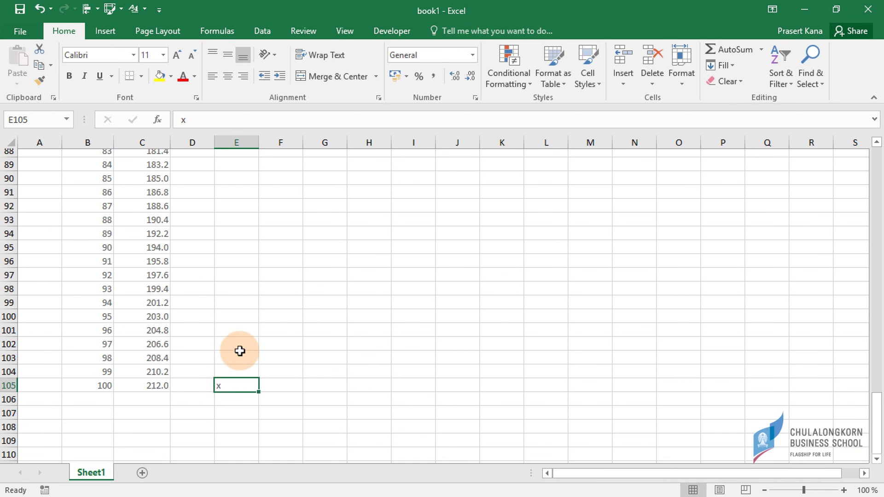
scroll(233, 352, "up", 6)
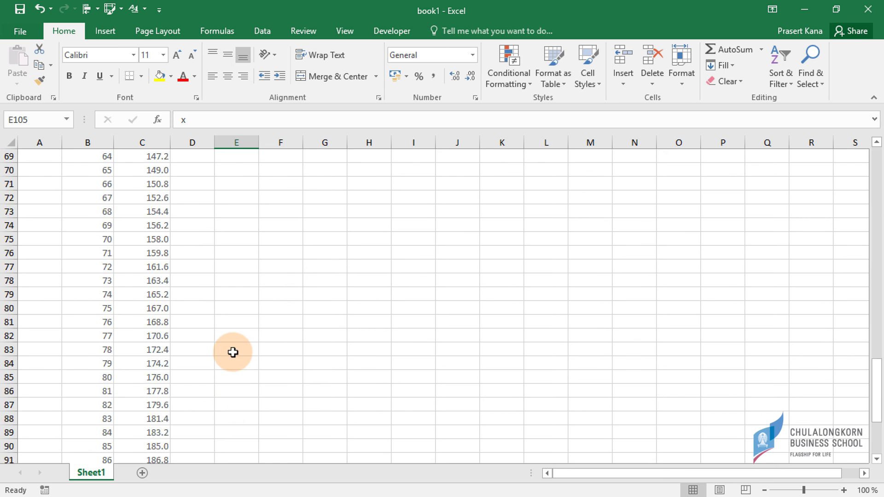
scroll(233, 353, "up", 17)
left_click(236, 390)
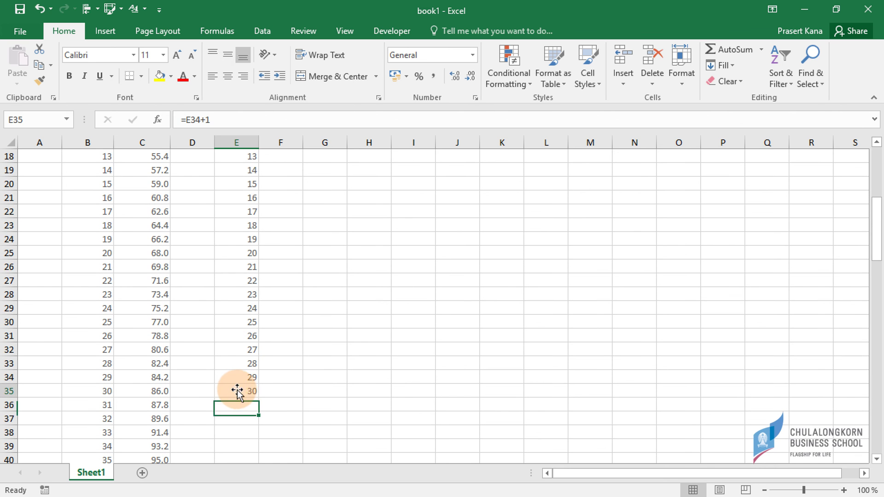
scroll(258, 354, "down", 3)
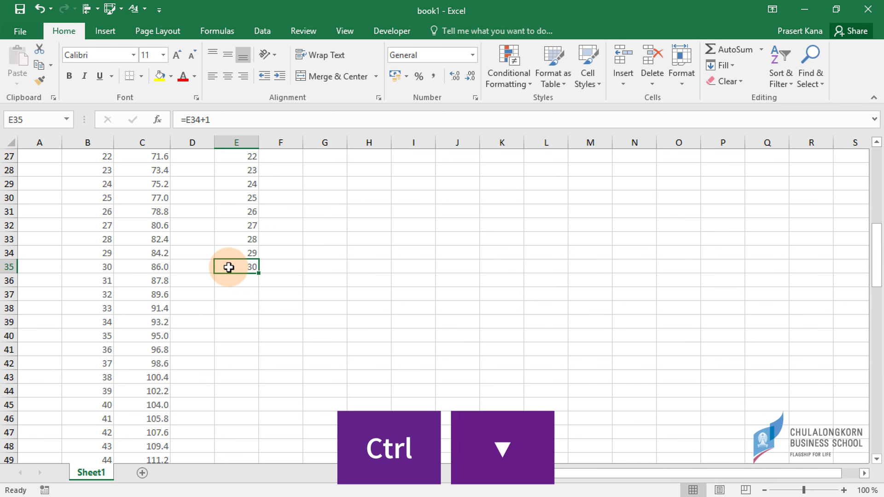
key("ctrl+Down")
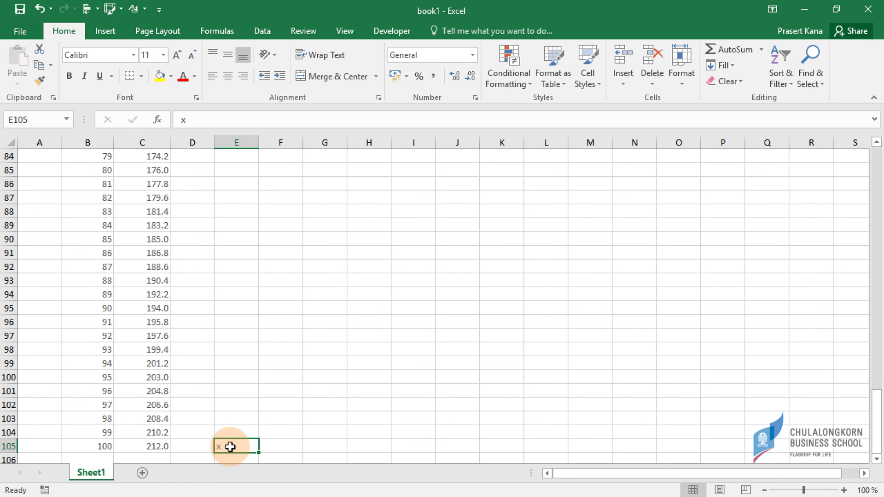
key("ctrl+Up")
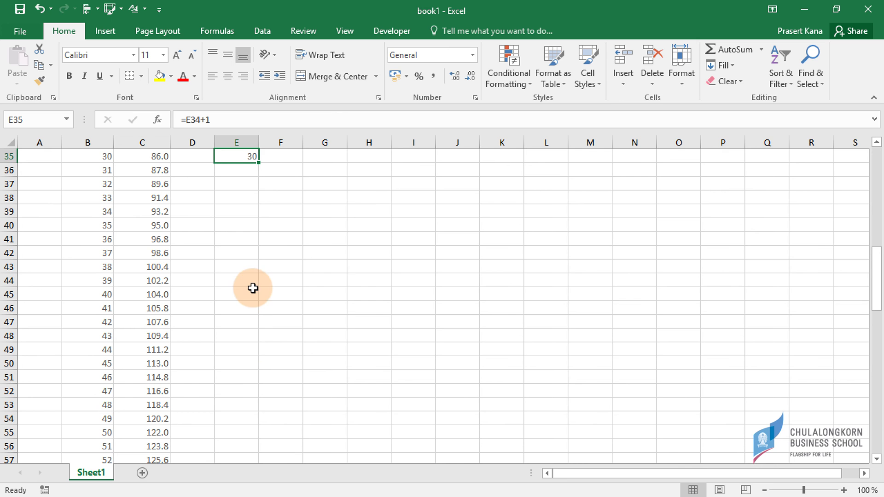
Select E35 through E105 and fill the E35 formula down the range, overwriting the x marker, and review the filled series.
scroll(266, 273, "up", 2)
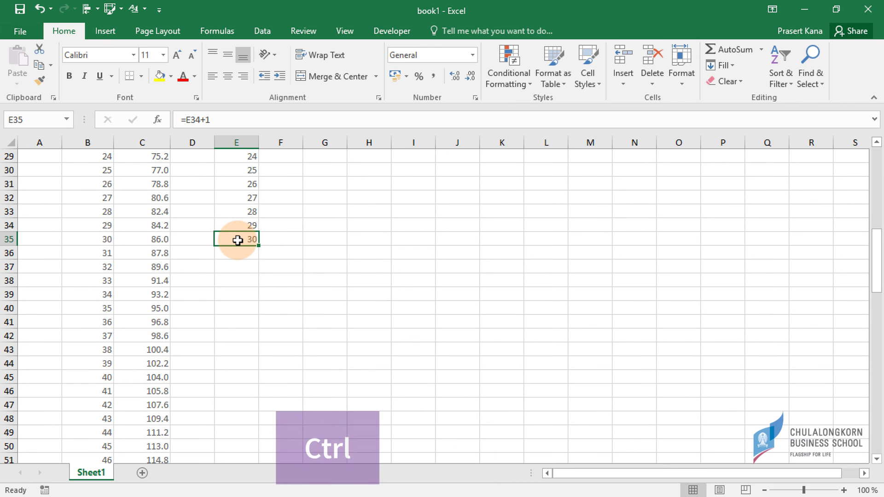
key("ctrl+shift+Down")
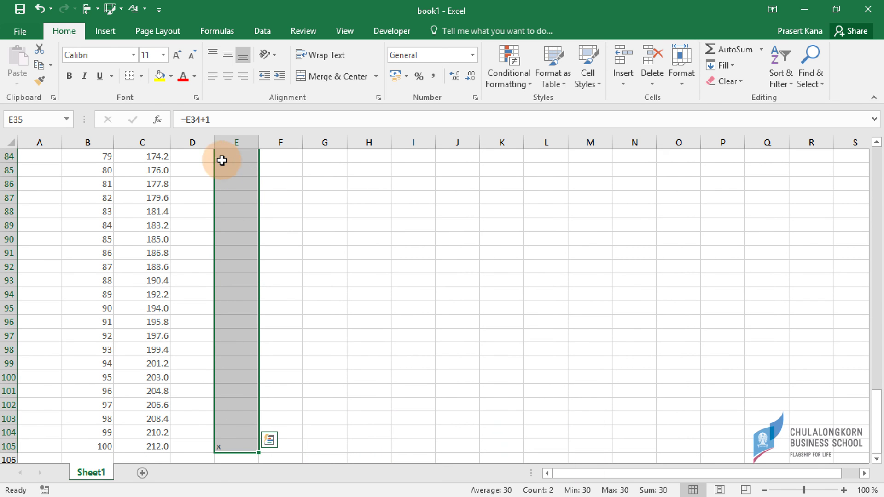
scroll(249, 217, "up", 12)
scroll(249, 217, "up", 6)
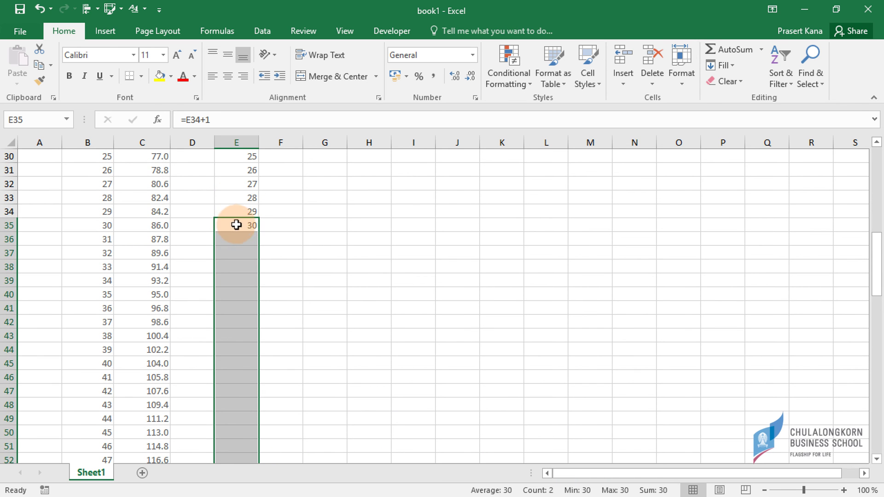
scroll(240, 237, "down", 10)
scroll(240, 238, "down", 9)
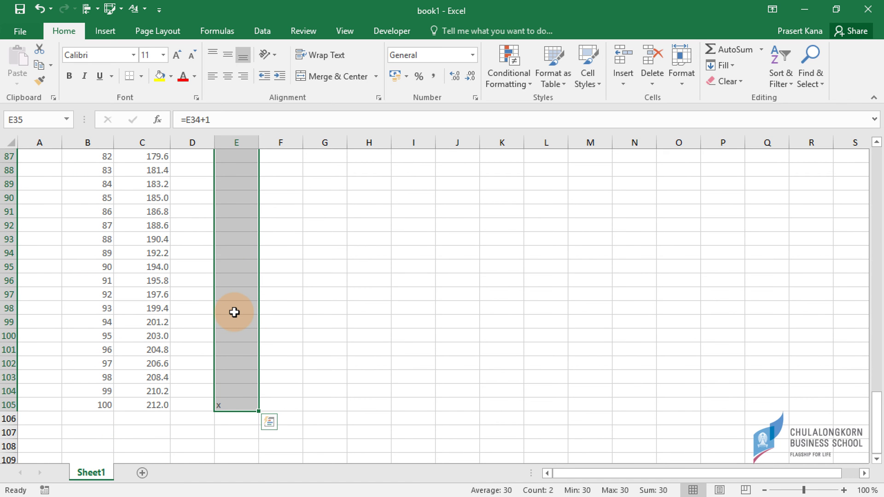
key("ctrl+d")
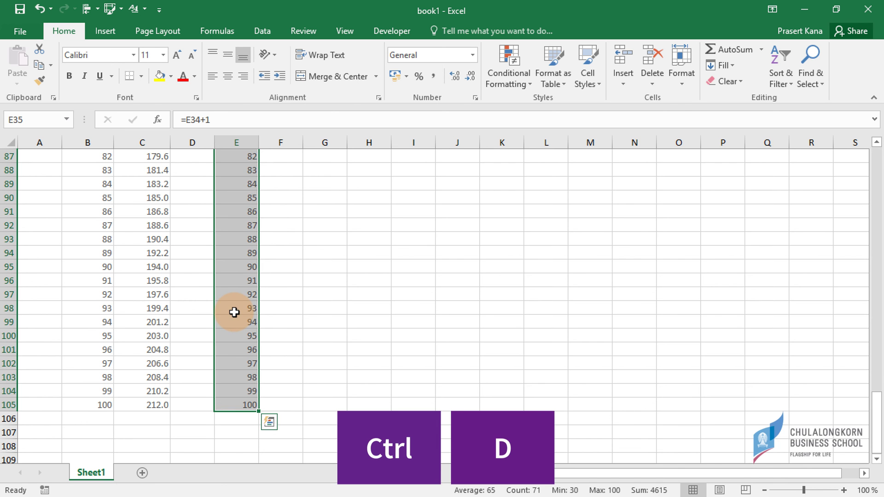
scroll(257, 233, "up", 16)
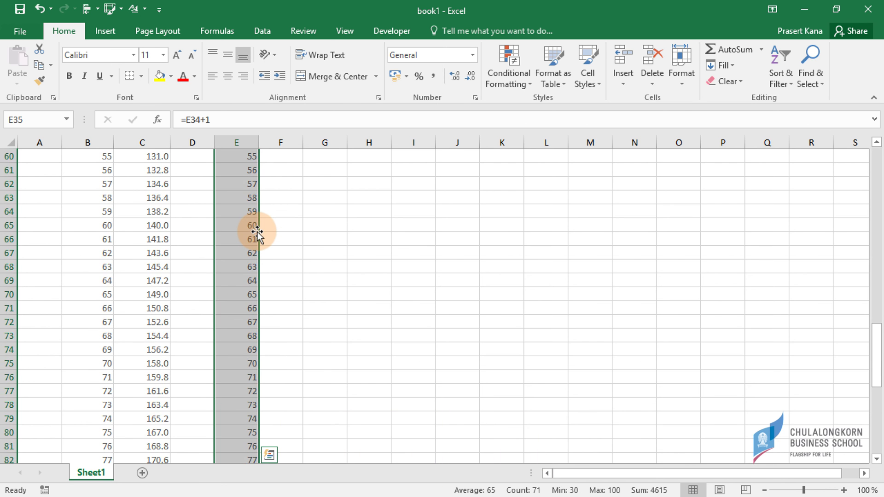
scroll(257, 232, "up", 4)
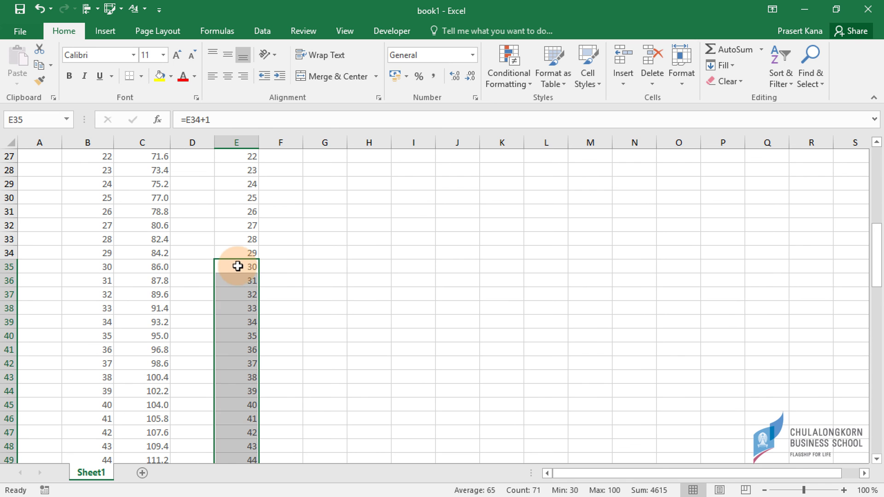
scroll(253, 315, "down", 5)
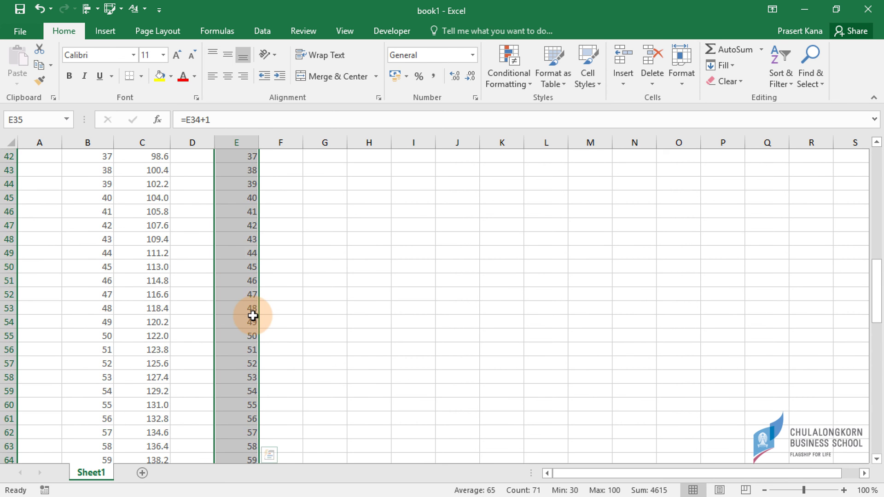
scroll(253, 316, "down", 13)
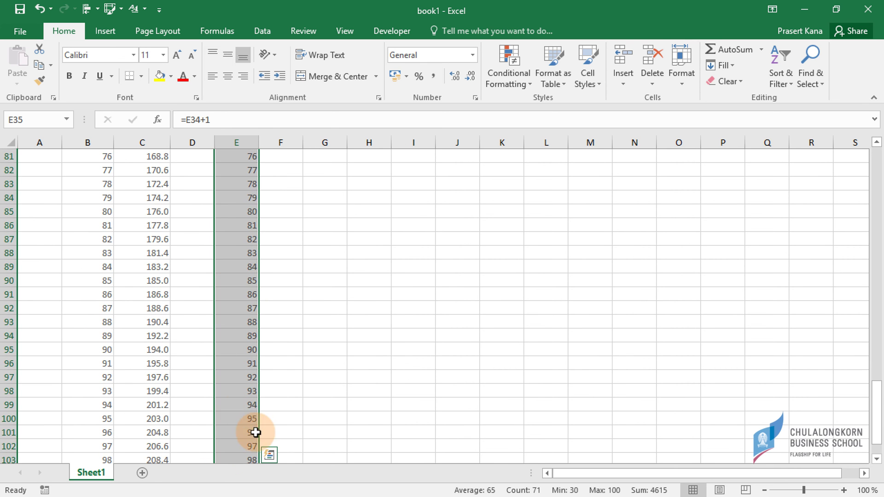
scroll(255, 433, "down", 2)
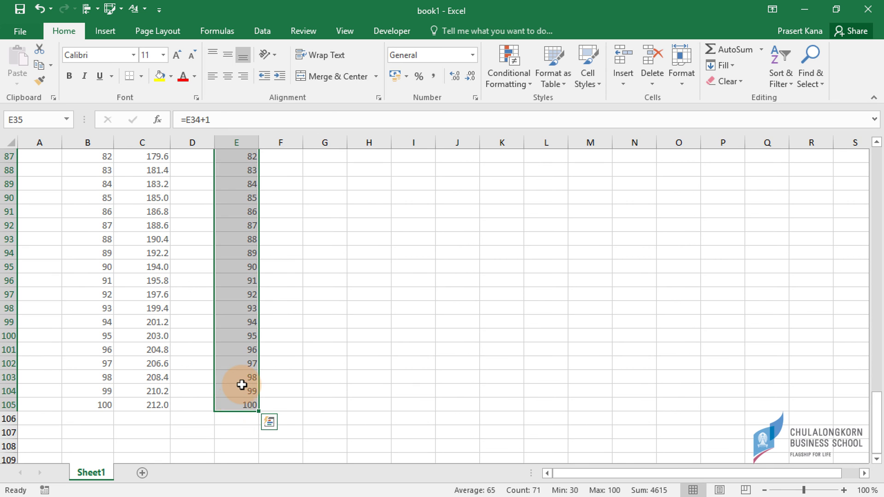
Clear the second table's Celsius series from E7 through E105, keeping the values in E5 and E6.
scroll(242, 385, "up", 20)
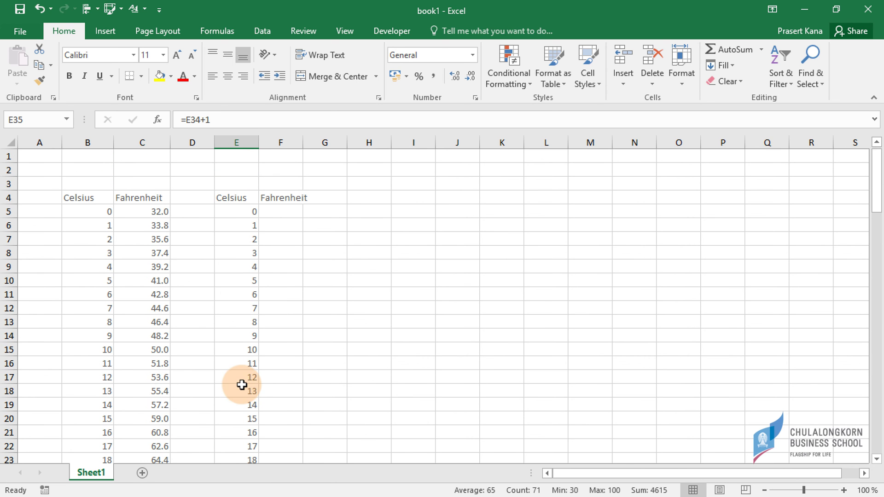
left_click(243, 239)
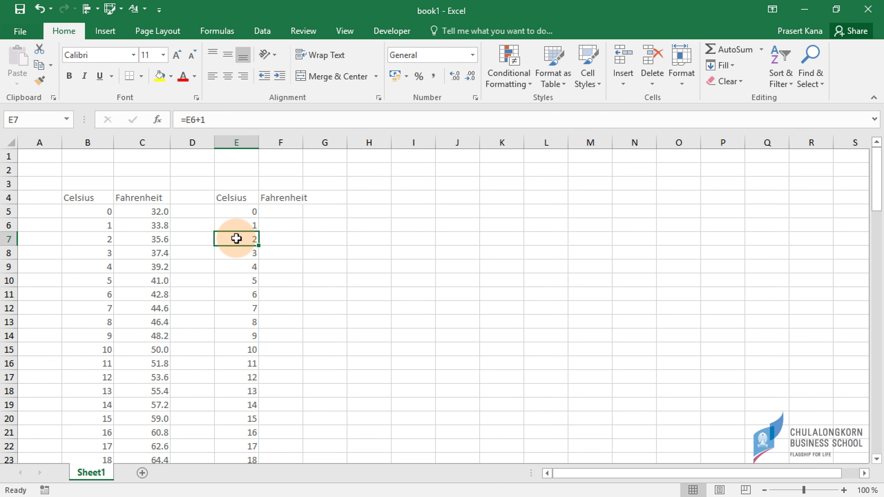
key("ctrl+shift+Down")
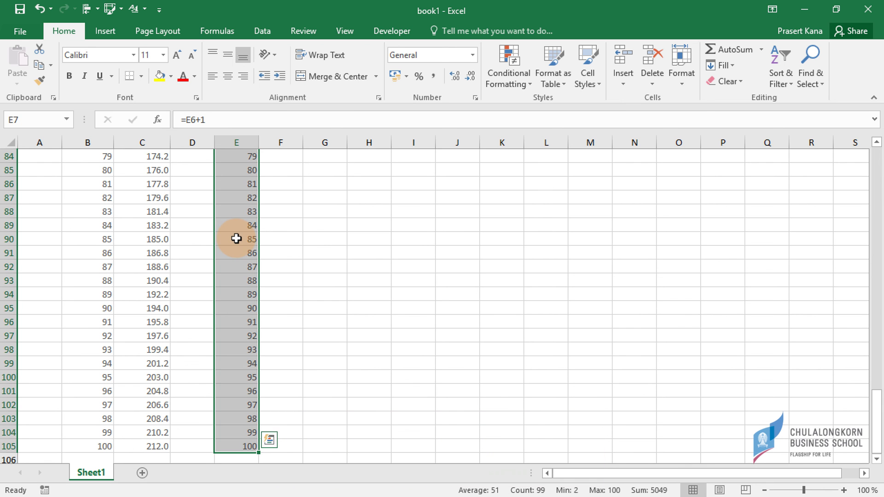
scroll(306, 244, "up", 11)
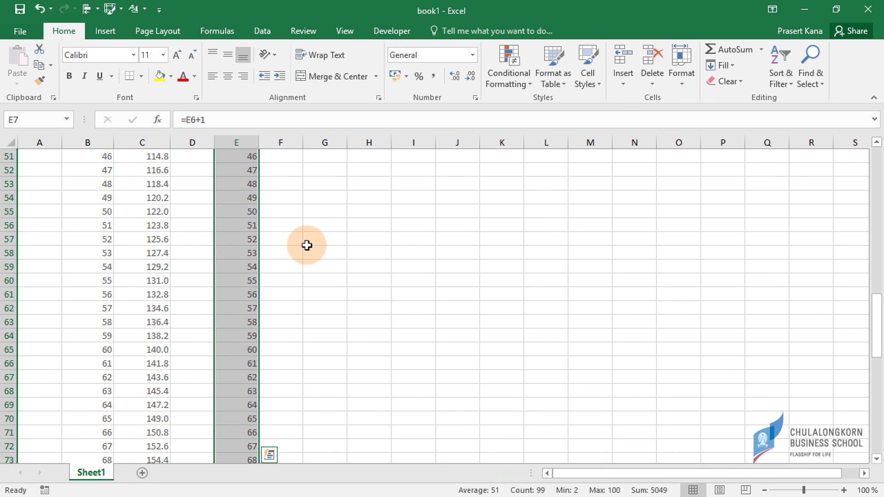
scroll(306, 245, "up", 17)
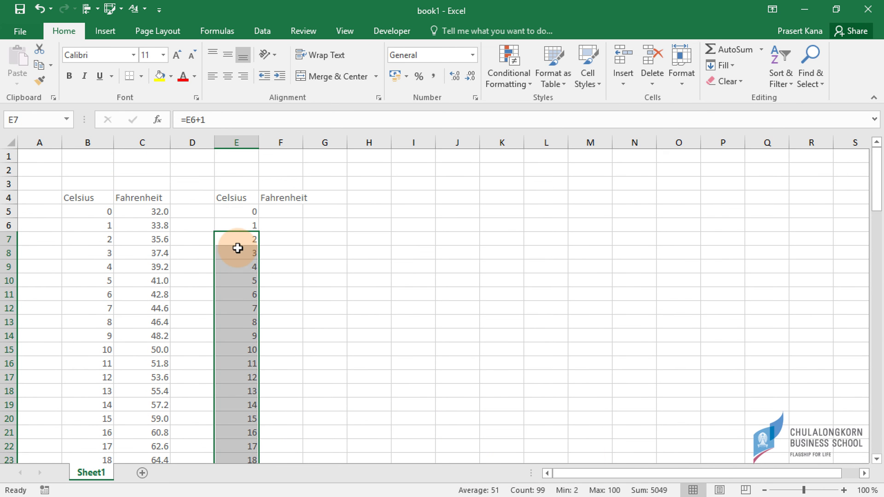
key("Delete")
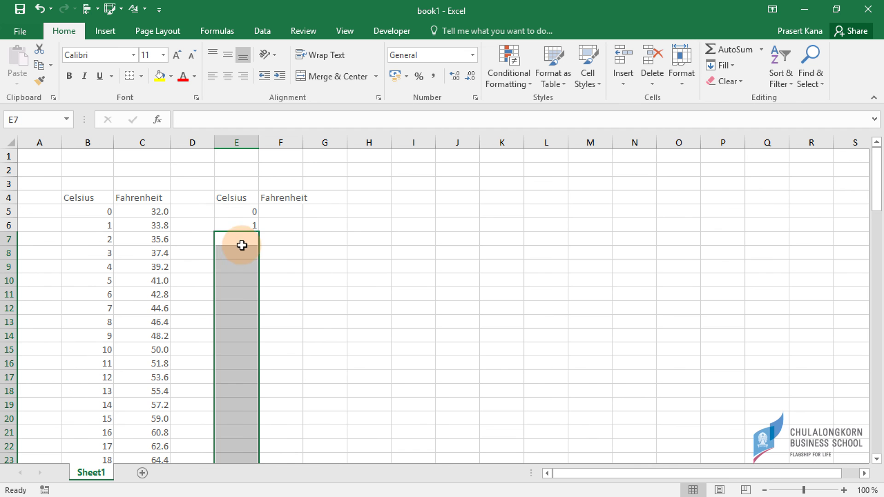
Starting from E6, locate E105 level with the first table's last row and return to the top of the second table.
left_click(243, 225)
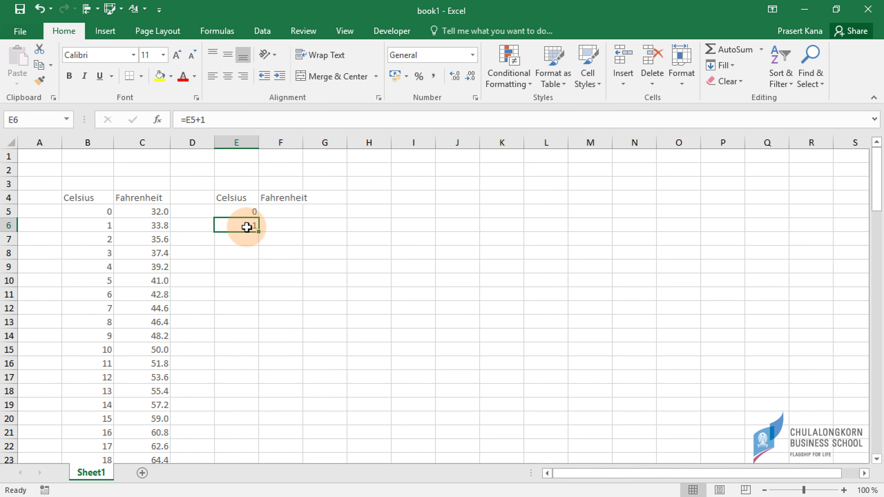
scroll(245, 249, "down", 2)
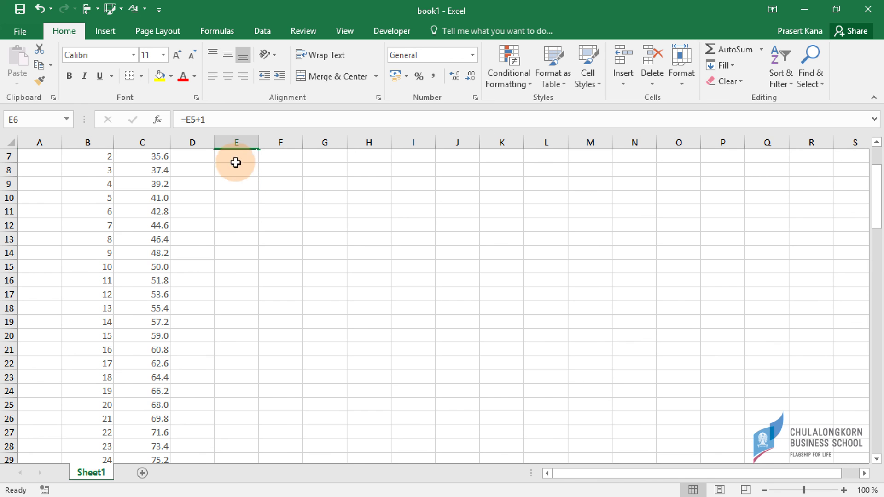
scroll(245, 254, "down", 20)
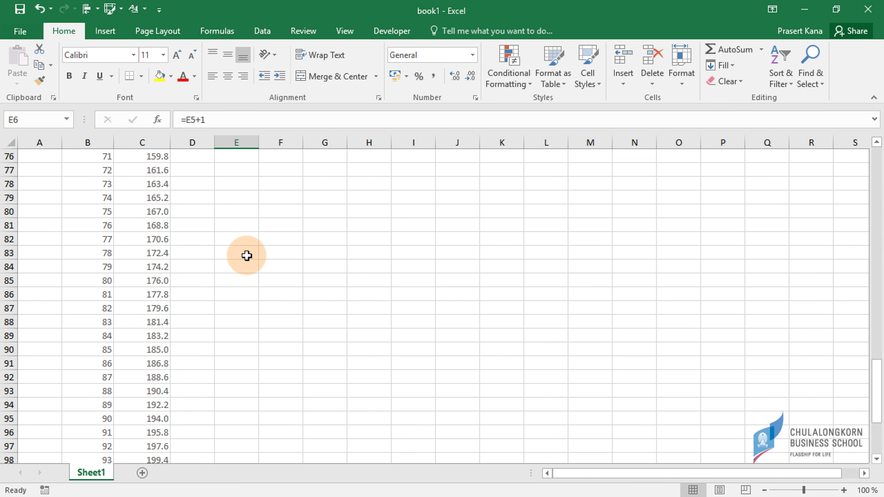
scroll(246, 256, "down", 8)
scroll(244, 276, "up", 1)
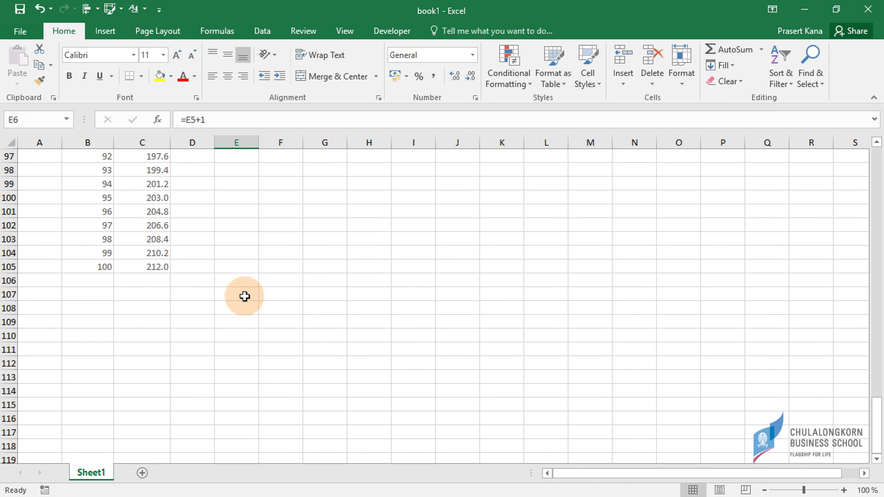
left_click(234, 270)
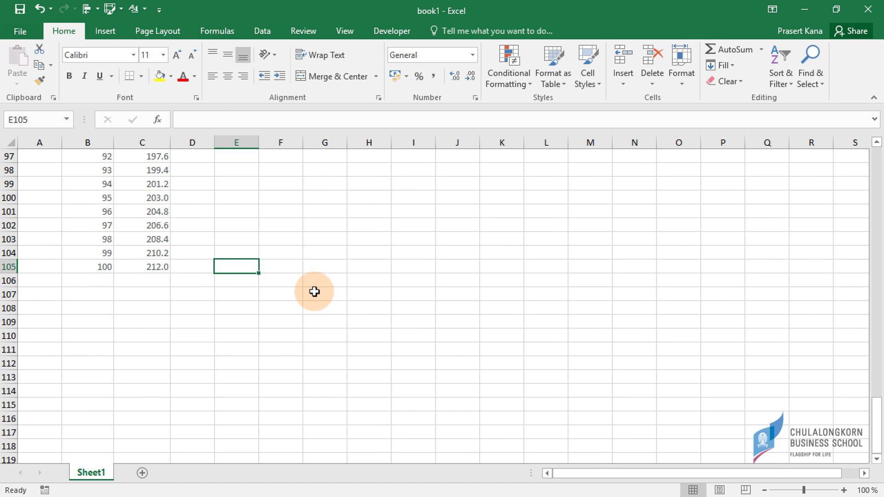
scroll(314, 291, "up", 20)
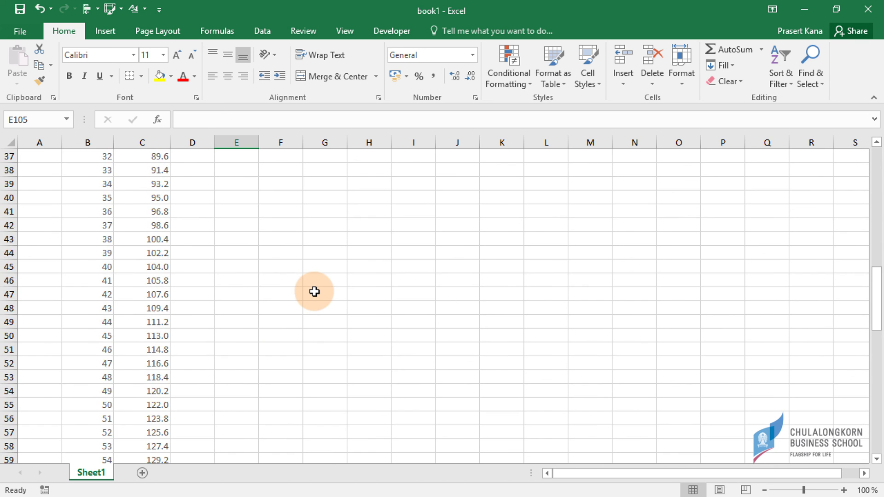
scroll(314, 291, "up", 4)
left_click(235, 225)
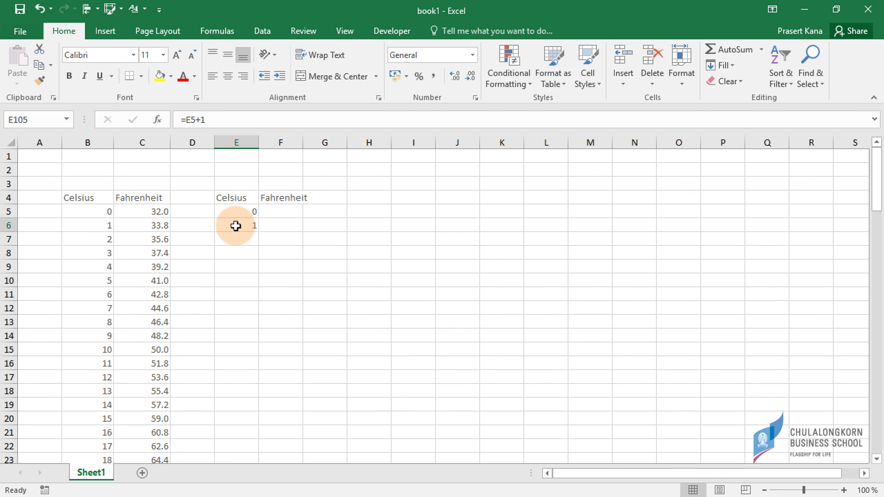
Jump from E2 straight to E105 with Go To and enter the end marker x there.
left_click(241, 175)
left_click(197, 174)
left_click(240, 173)
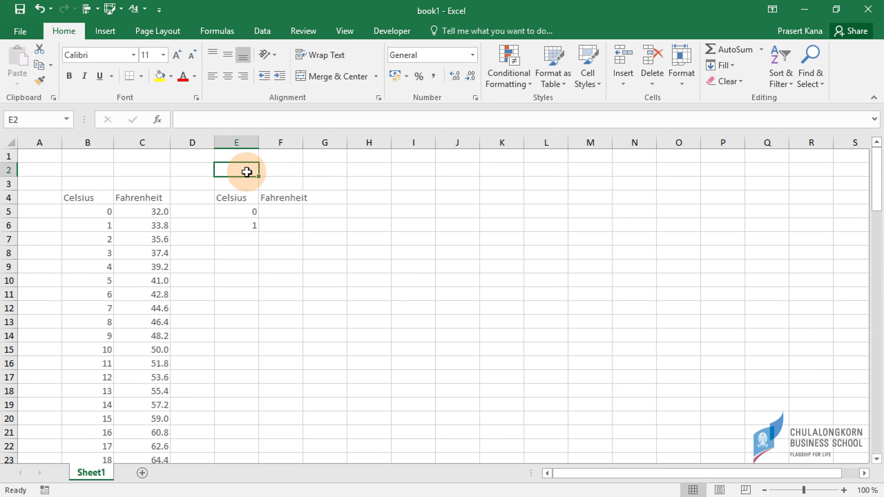
key("F5")
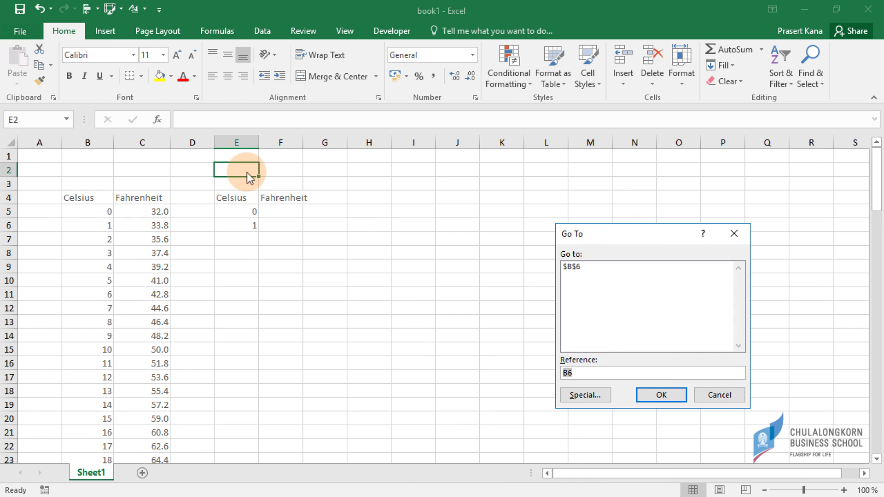
left_click_drag(590, 236, 405, 176)
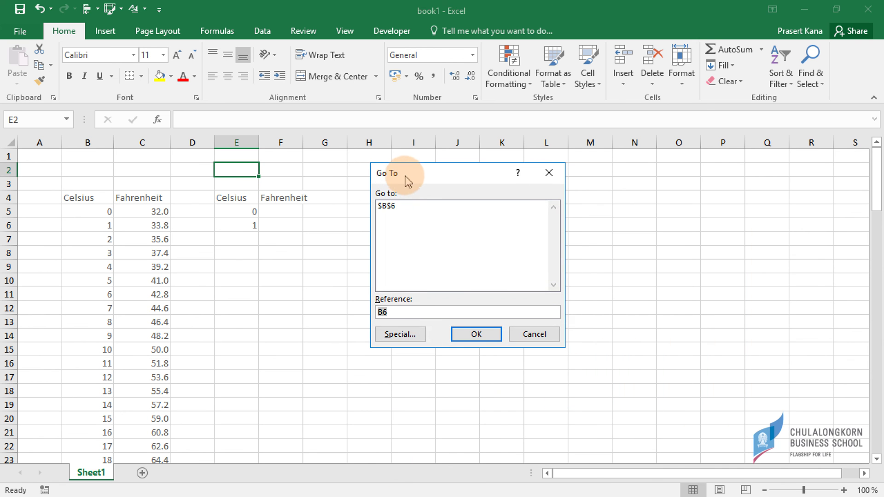
type("e105")
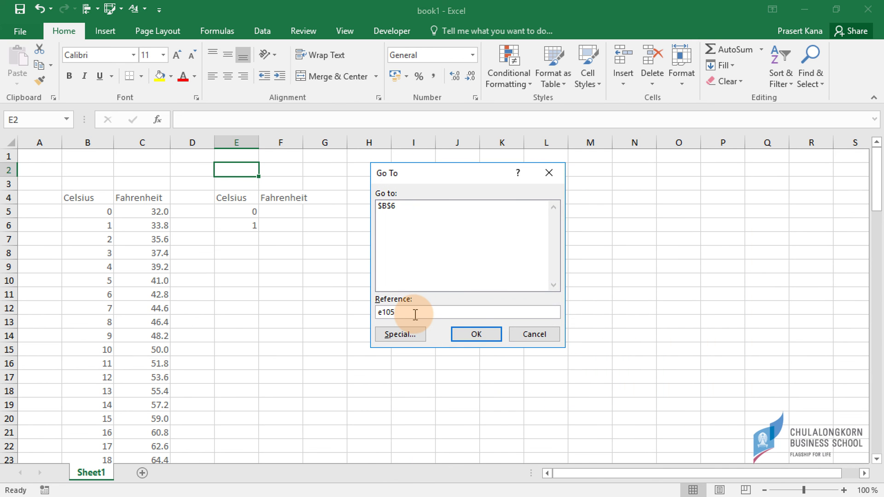
key("Return")
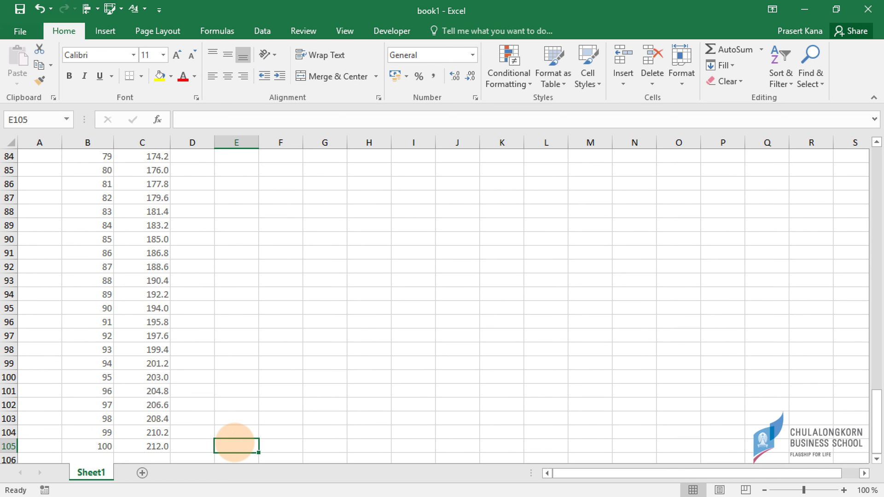
type("x")
key("Return")
key("Up")
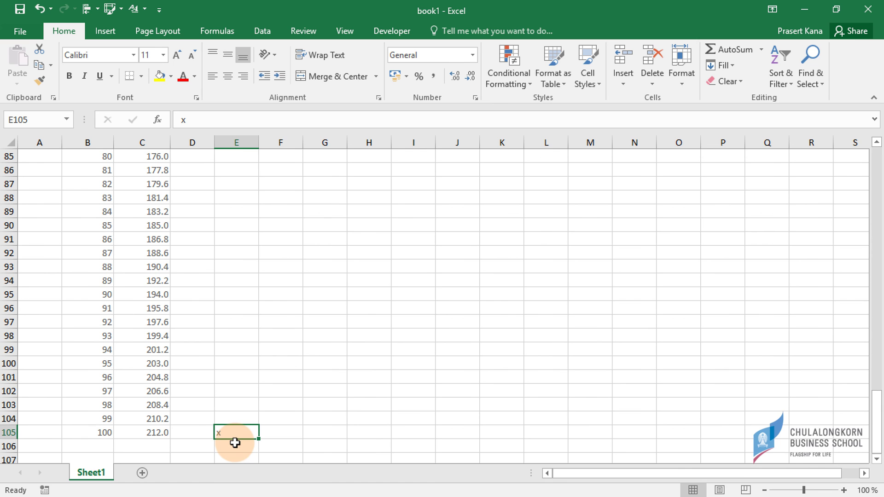
Select from E6 to the end marker in E105 and fill the E6 formula down the range, overwriting the marker.
key("ctrl+Up")
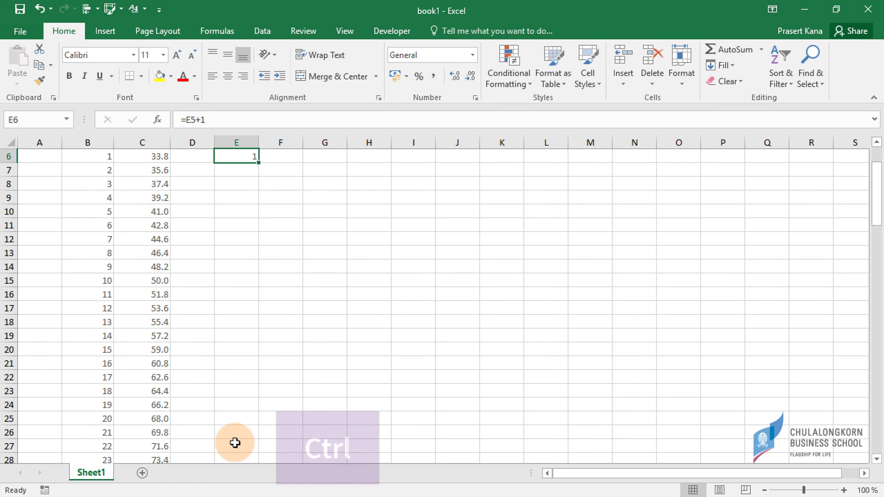
key("ctrl+shift+Down")
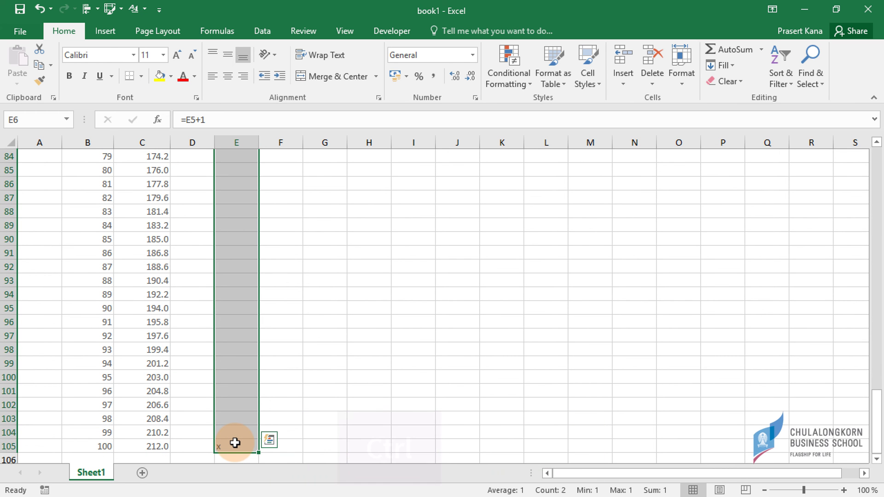
key("ctrl+d")
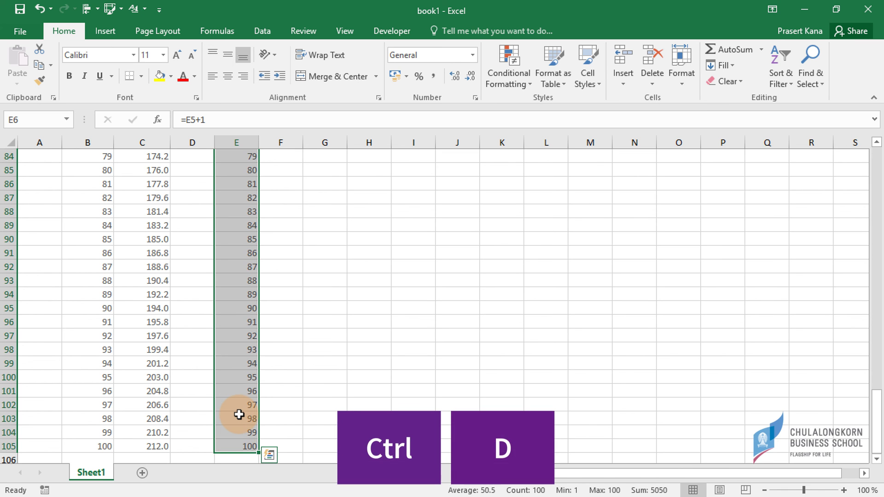
Enter the Fahrenheit conversion formula =1.8*E5+32 in F5 of the second table.
key("ctrl+Up")
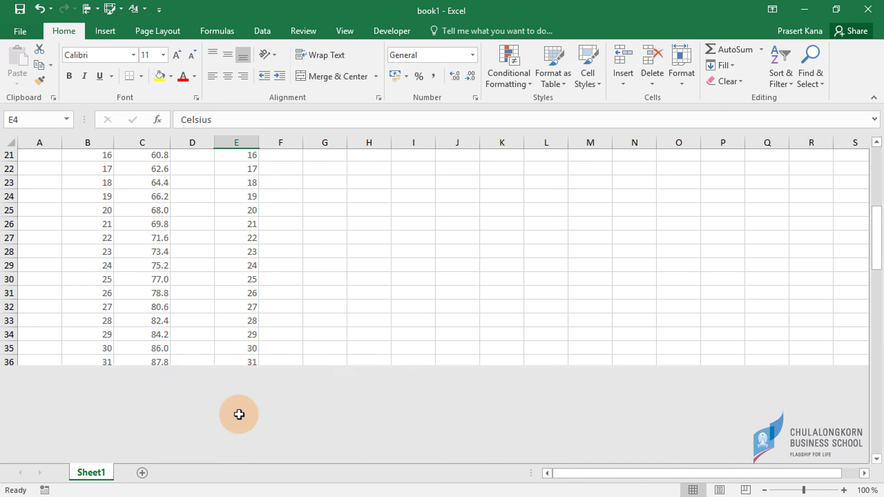
key("Down")
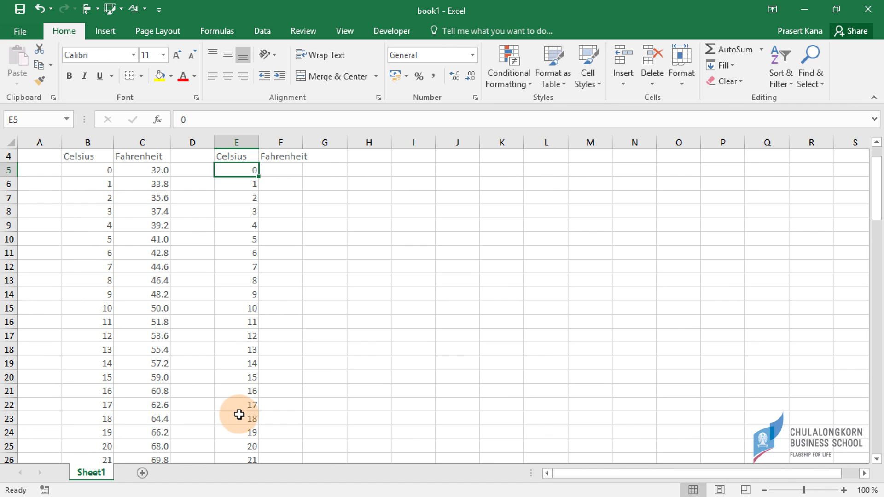
key("Right")
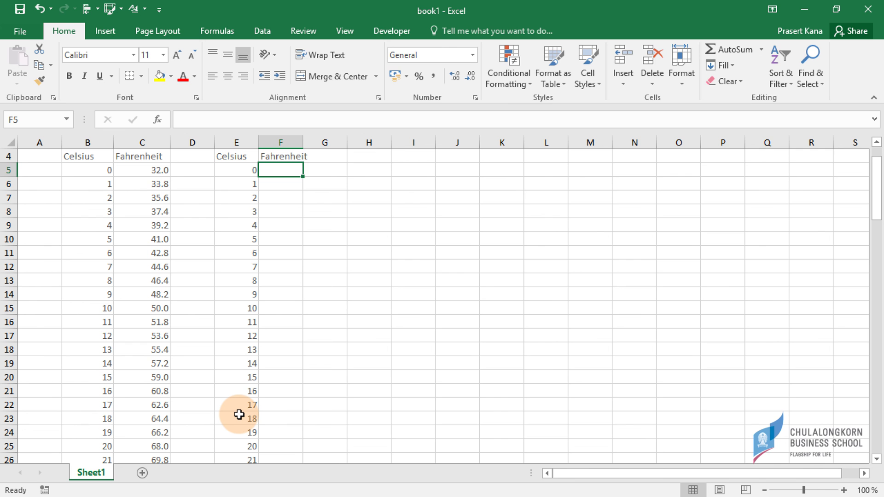
type("=")
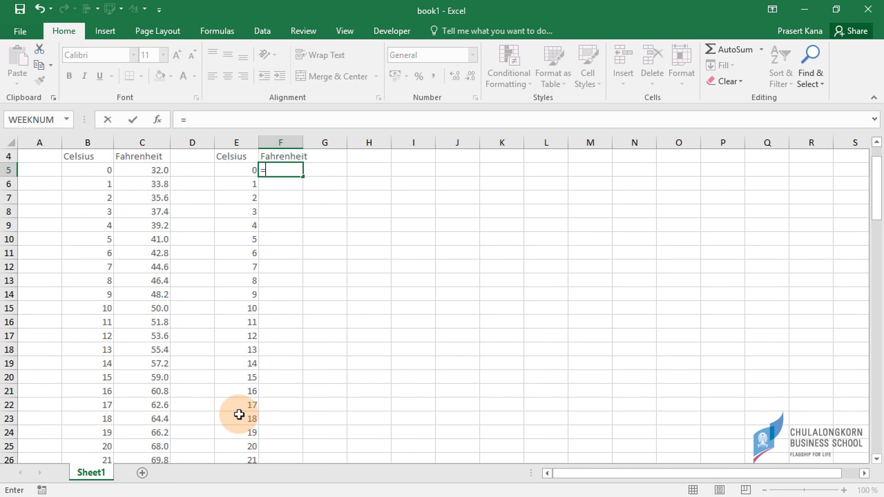
type("1.8*")
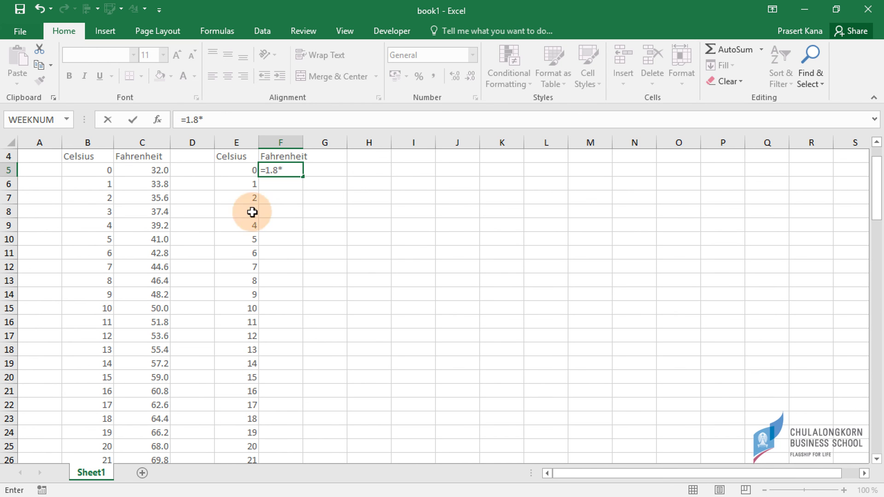
left_click(235, 171)
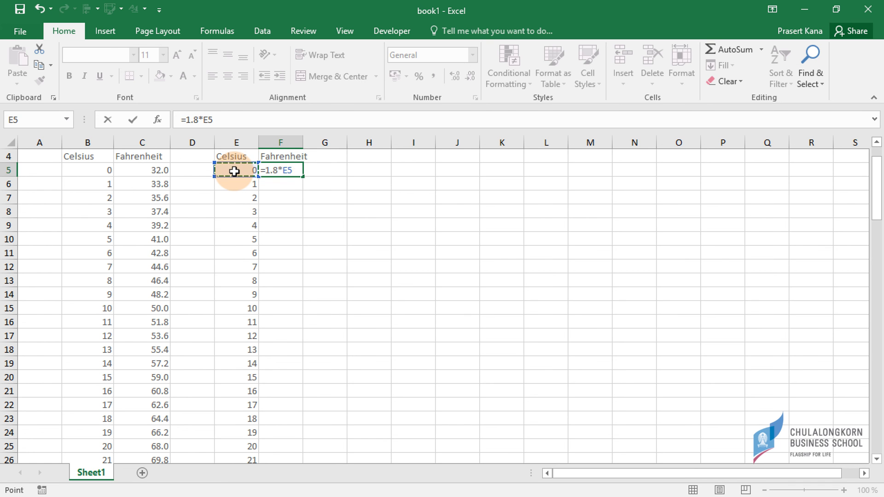
type("+32")
key("Return")
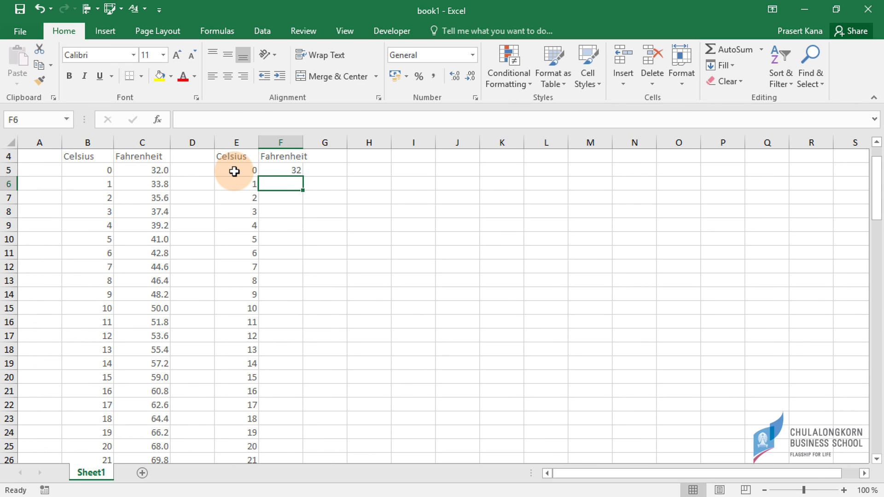
Review the F5 formula and the extent of the Celsius series down to E105, and return to F5.
left_click(292, 167)
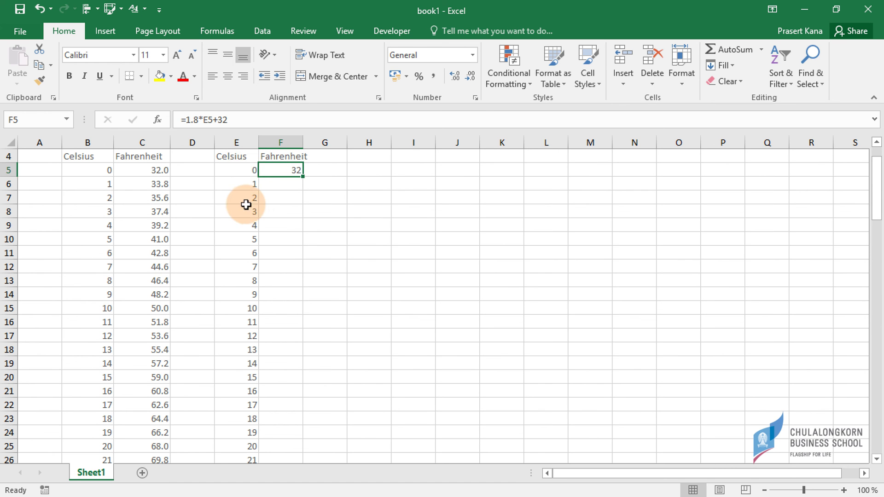
scroll(244, 214, "down", 20)
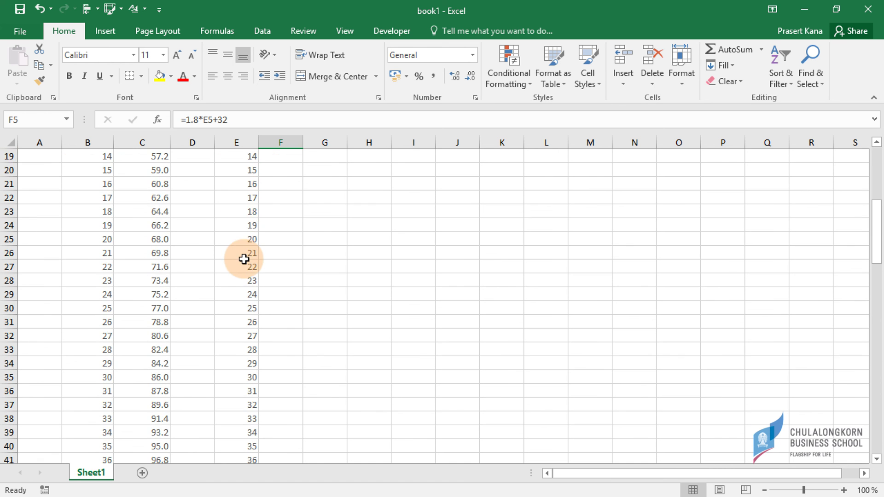
scroll(243, 371, "down", 10)
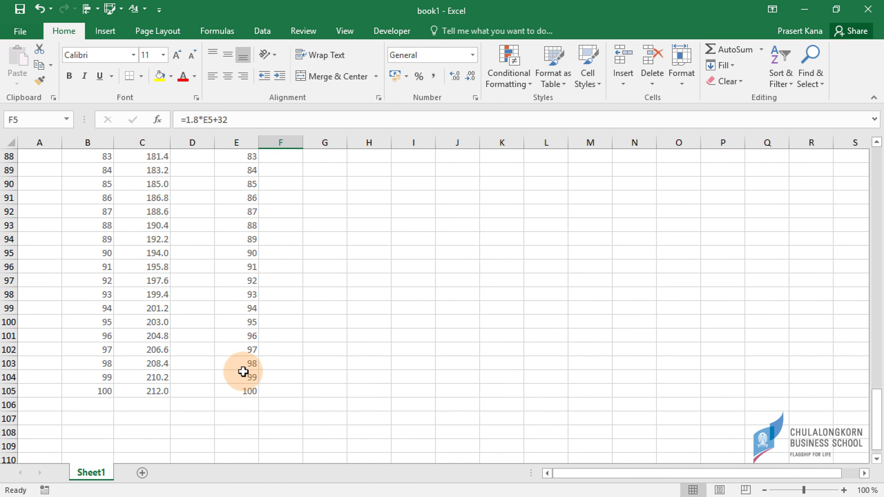
left_click(237, 266)
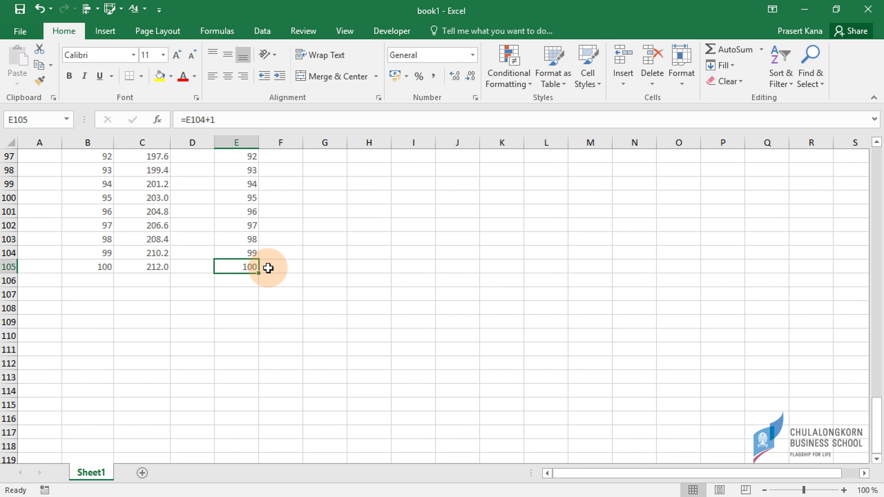
key("ctrl+Up")
key("Down")
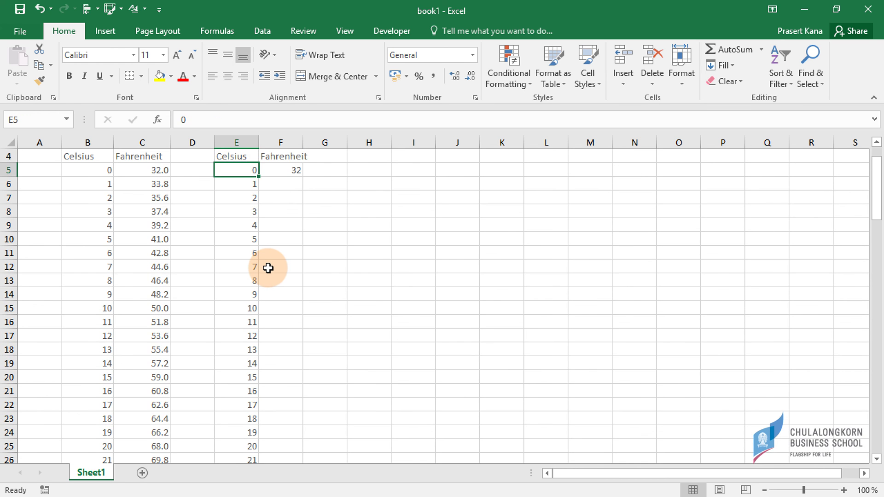
key("Right")
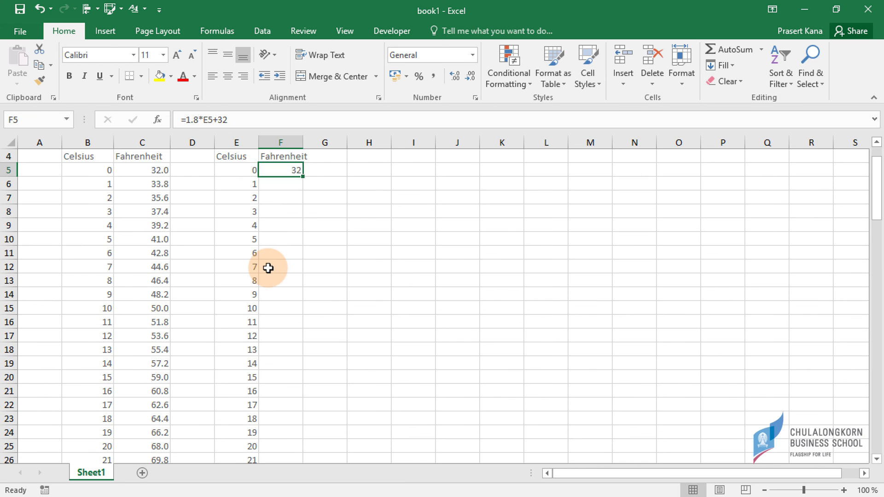
Fill the F5 conversion formula down alongside the Celsius series to F105 and check the first and last filled cells.
double_click(302, 177)
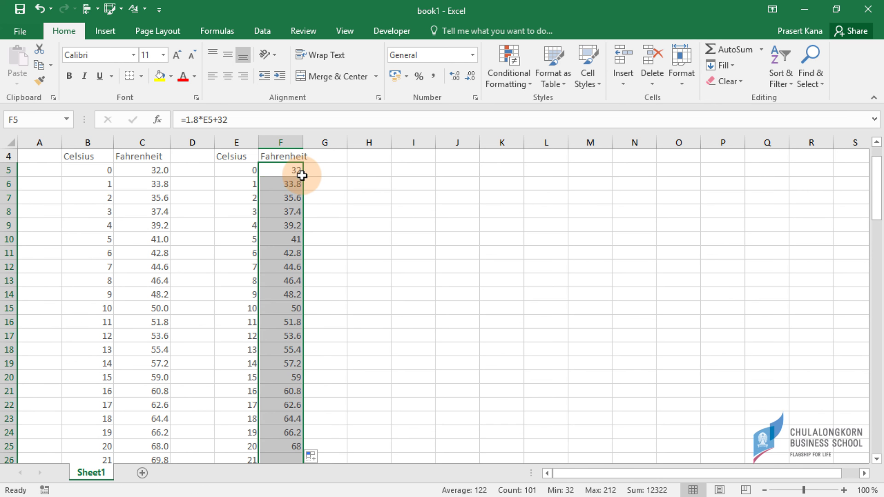
left_click(290, 172)
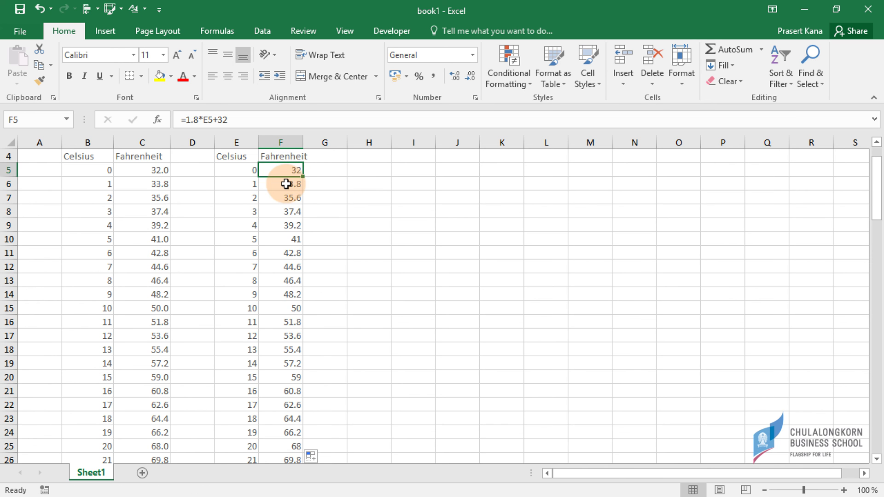
left_click(290, 185)
left_click(284, 171)
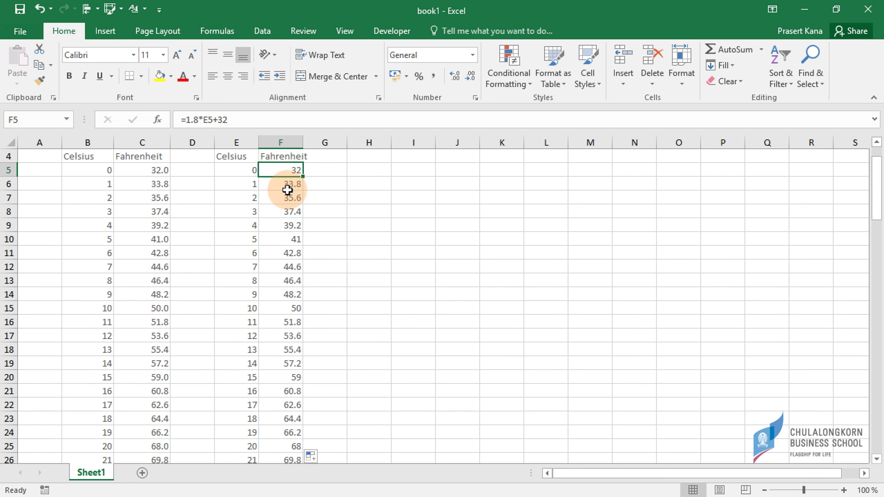
key("ctrl+Down")
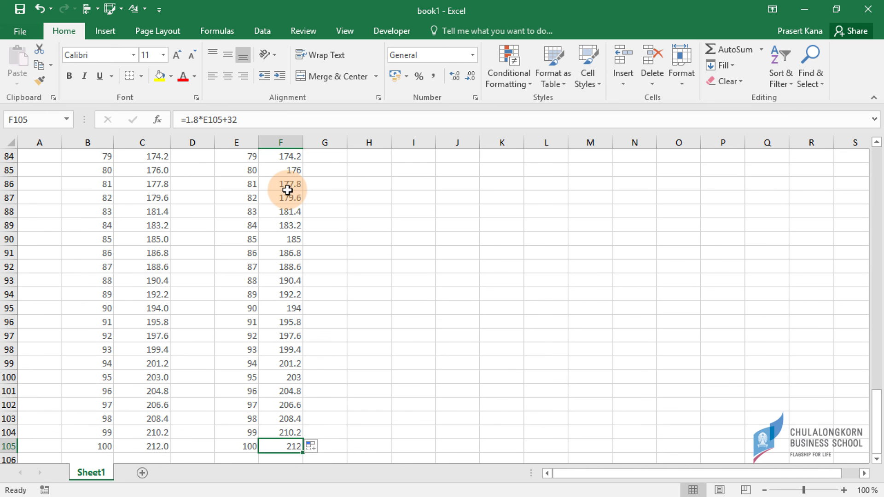
key("Left")
key("Right")
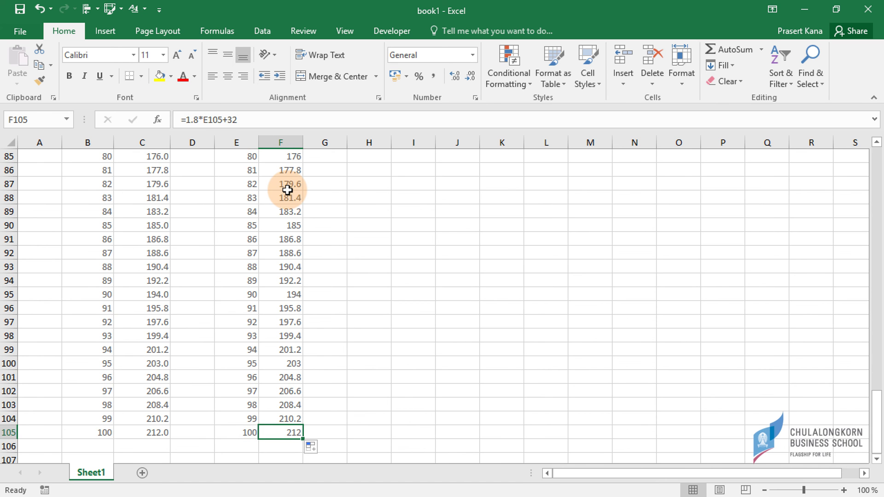
Select the Fahrenheit values from F5 to F105 and format them with one decimal place.
key("ctrl+Up")
key("Down")
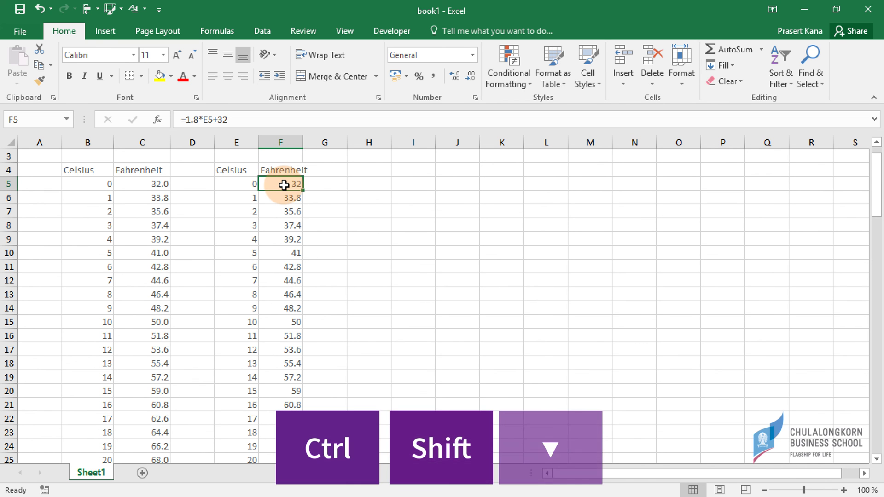
key("ctrl+shift+Down")
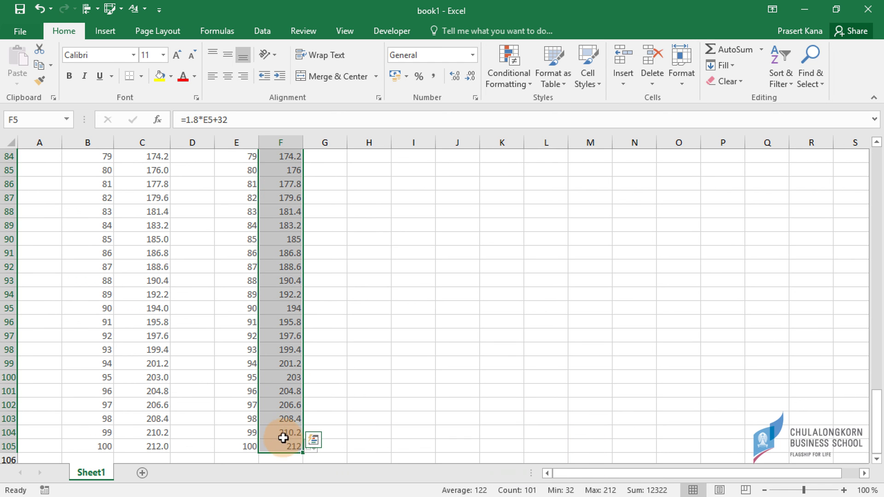
left_click(471, 76)
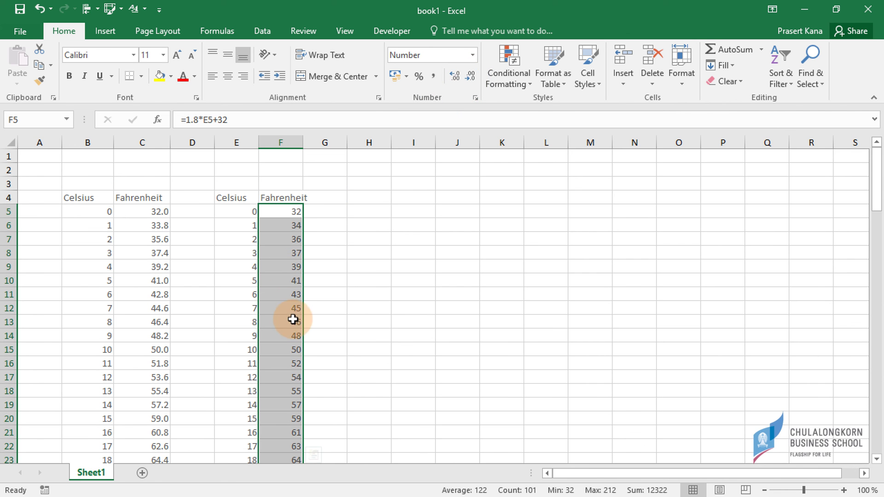
left_click(454, 73)
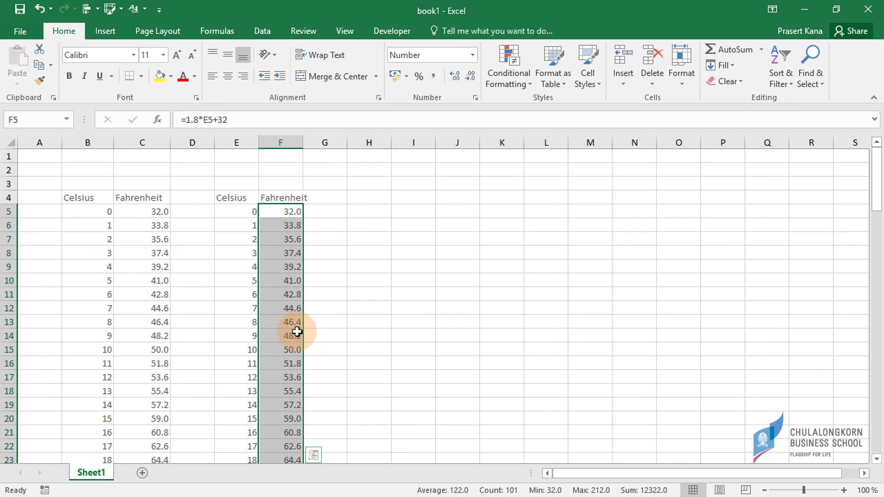
Review the formatted Fahrenheit column against the first table and inspect the cell reference in the F5 formula, leaving it unchanged.
scroll(296, 329, "down", 7)
scroll(296, 329, "down", 12)
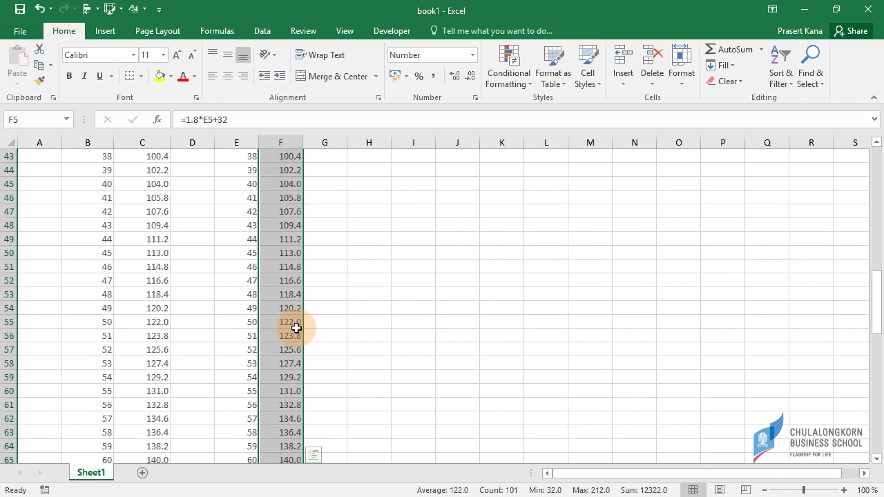
scroll(296, 328, "down", 7)
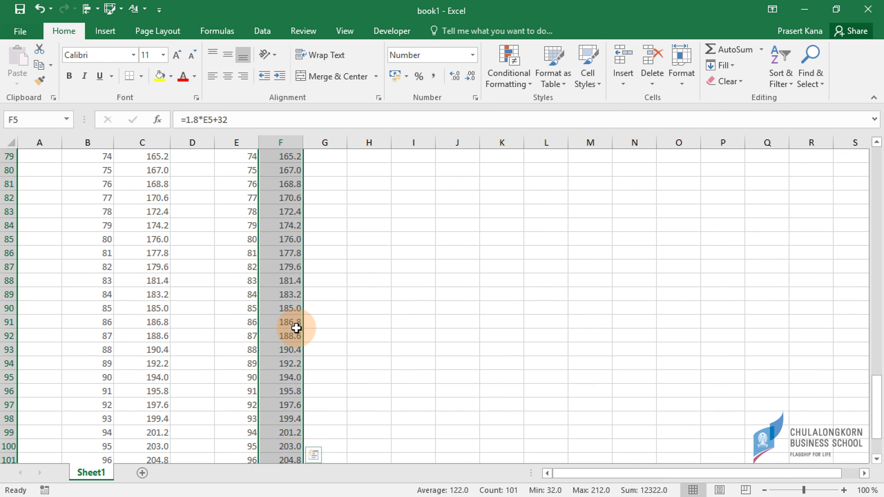
scroll(296, 328, "up", 16)
scroll(296, 329, "up", 10)
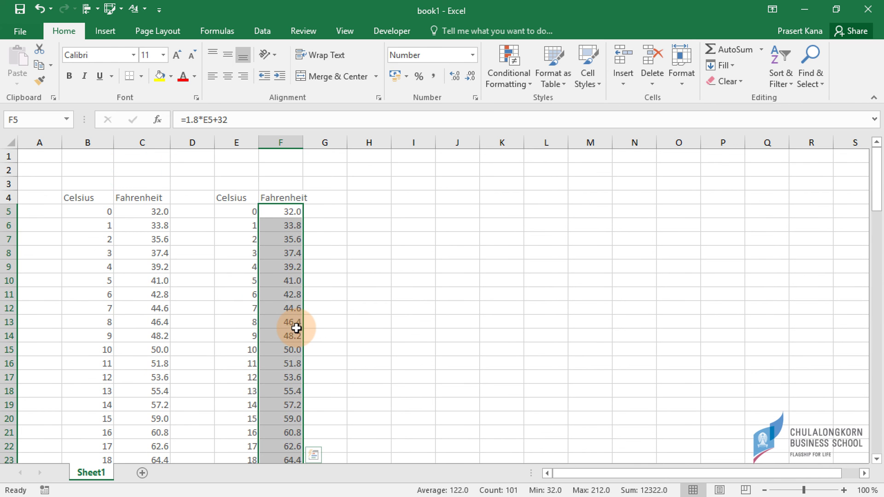
left_click(282, 213)
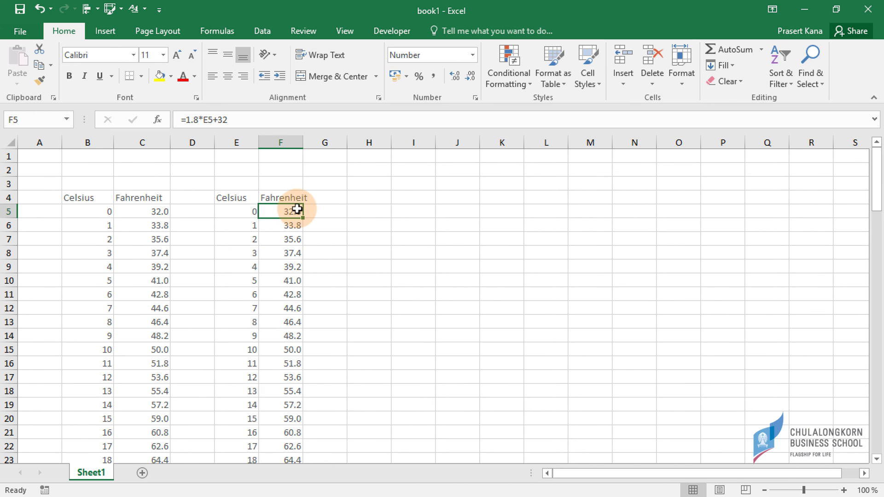
double_click(295, 210)
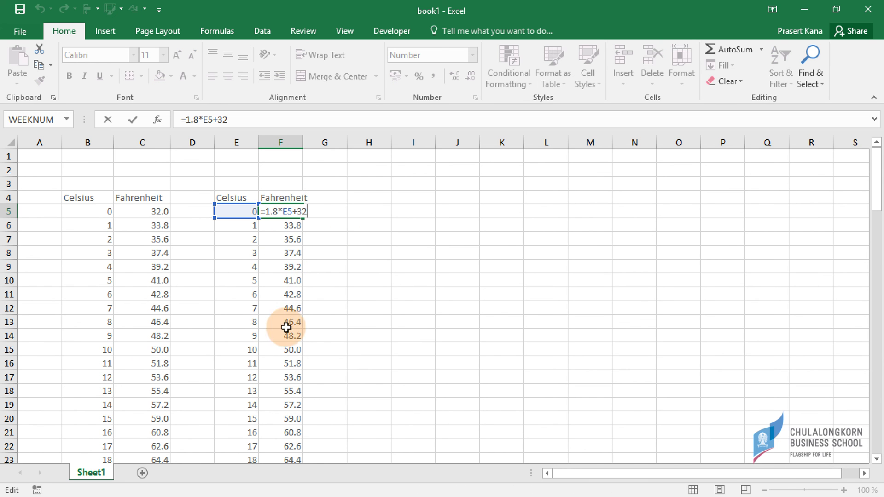
key("ctrl+Return")
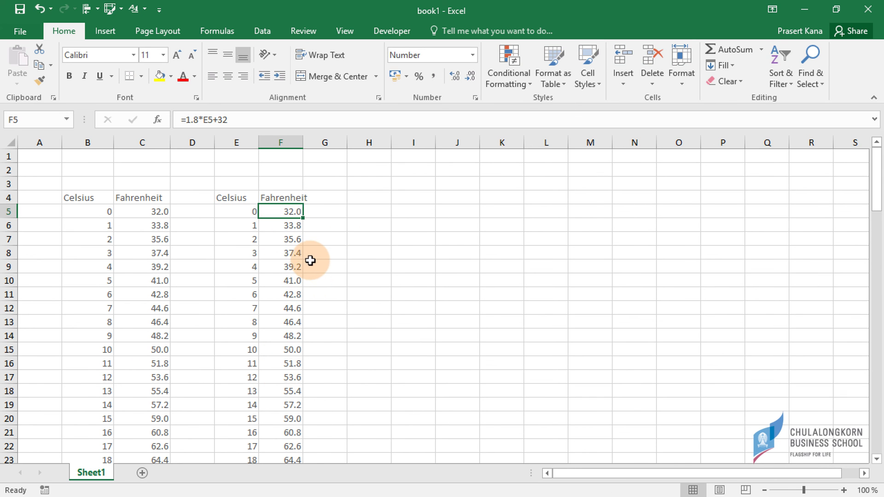